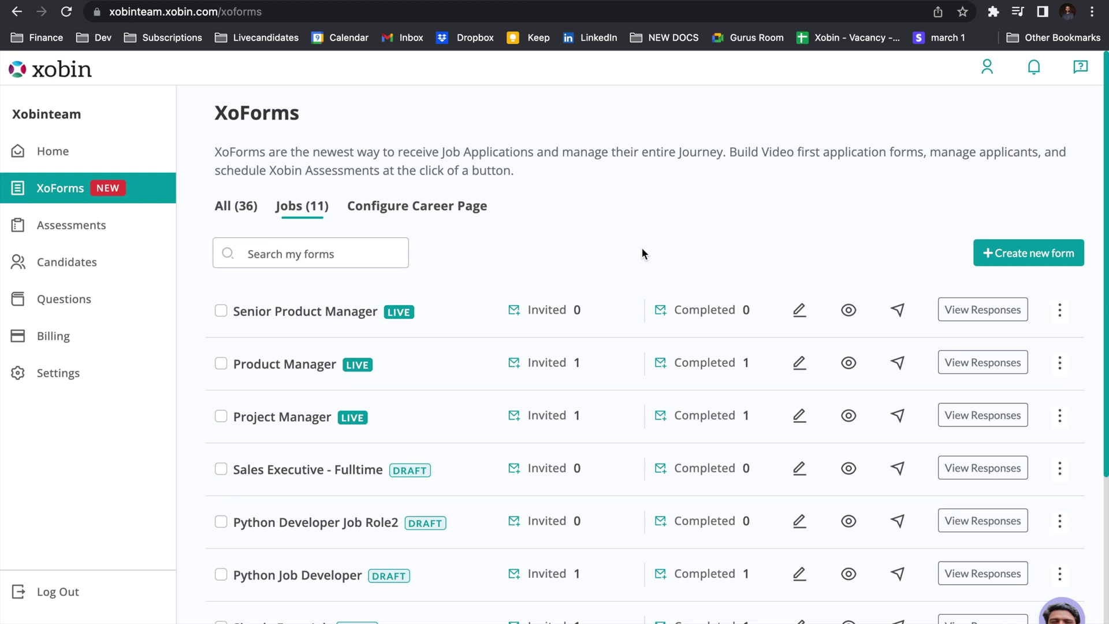
# Create a new Job Listing form titled 'Technical Product Manager'.
pyautogui.click(1028, 263)
pyautogui.click(741, 423)
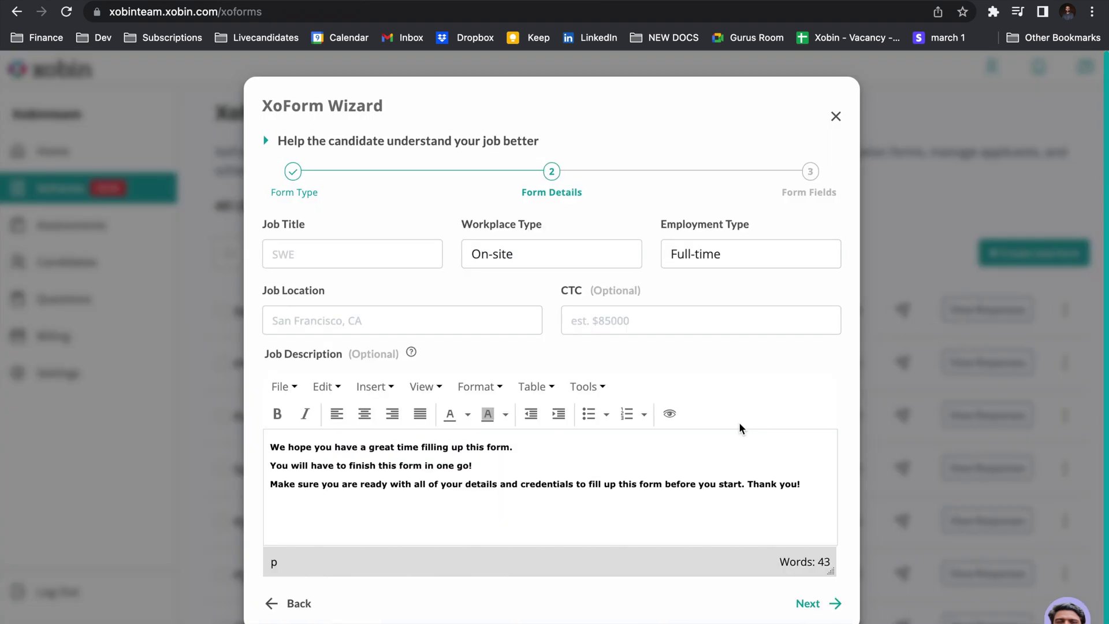
pyautogui.click(397, 252)
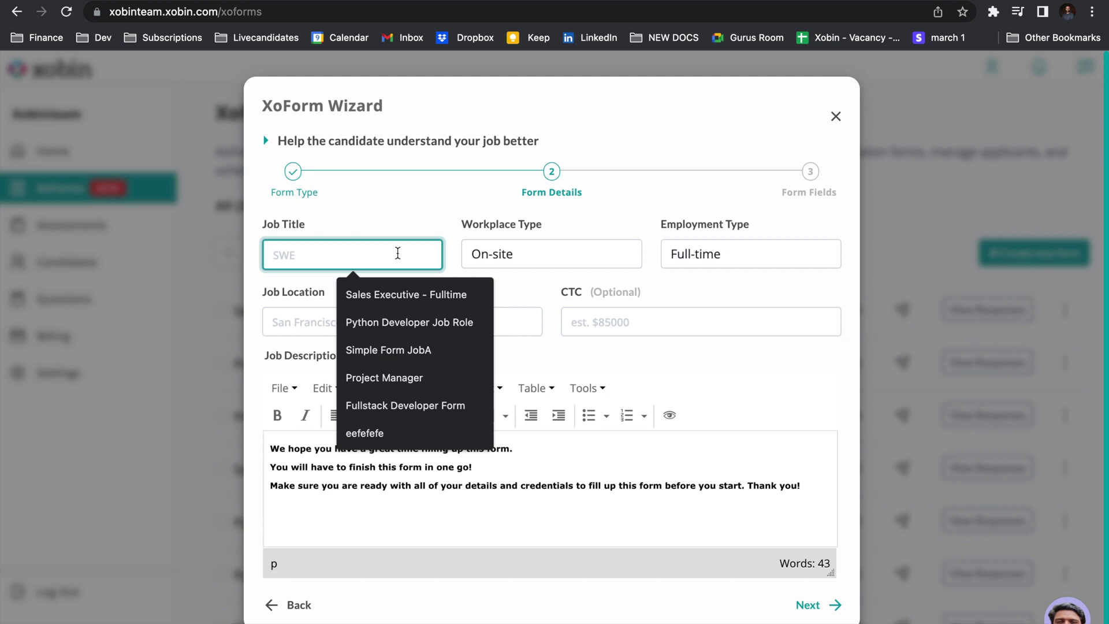
pyautogui.write('Tech')
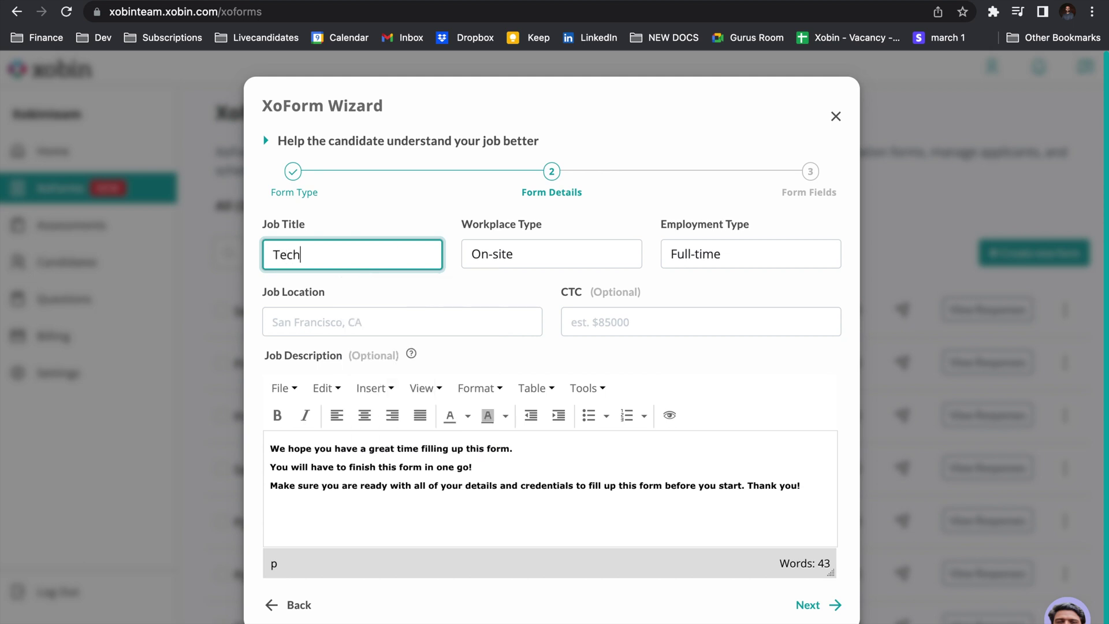
pyautogui.write('nical Product Manager')
# Set workplace type Remote, location Anywhere in India and CTC Industry Standard, then continue.
pyautogui.click(576, 253)
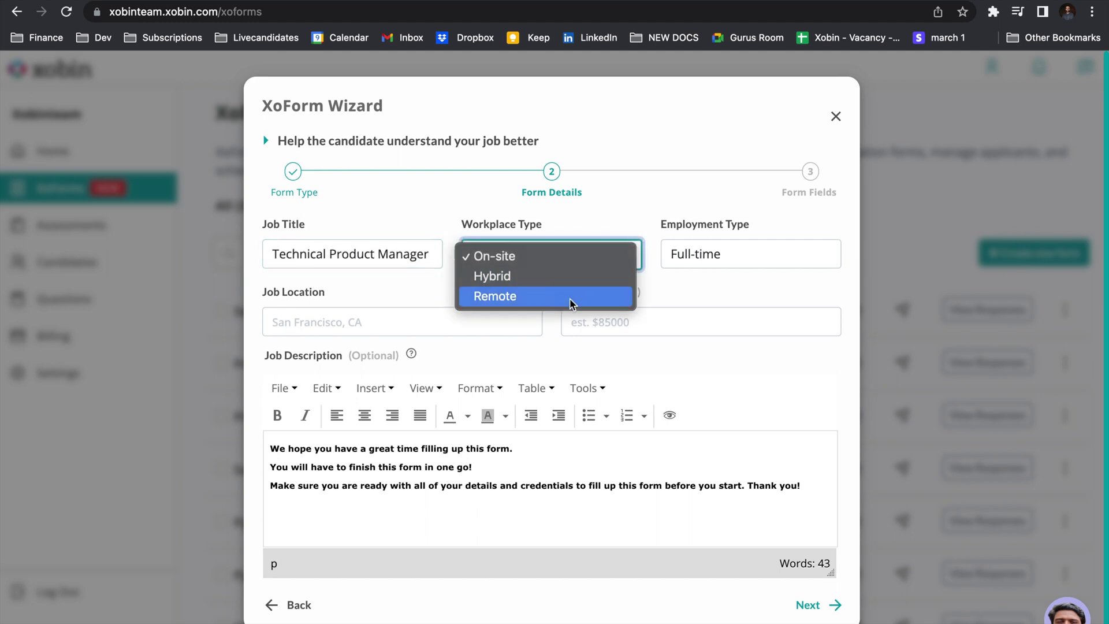
pyautogui.click(571, 299)
pyautogui.click(473, 321)
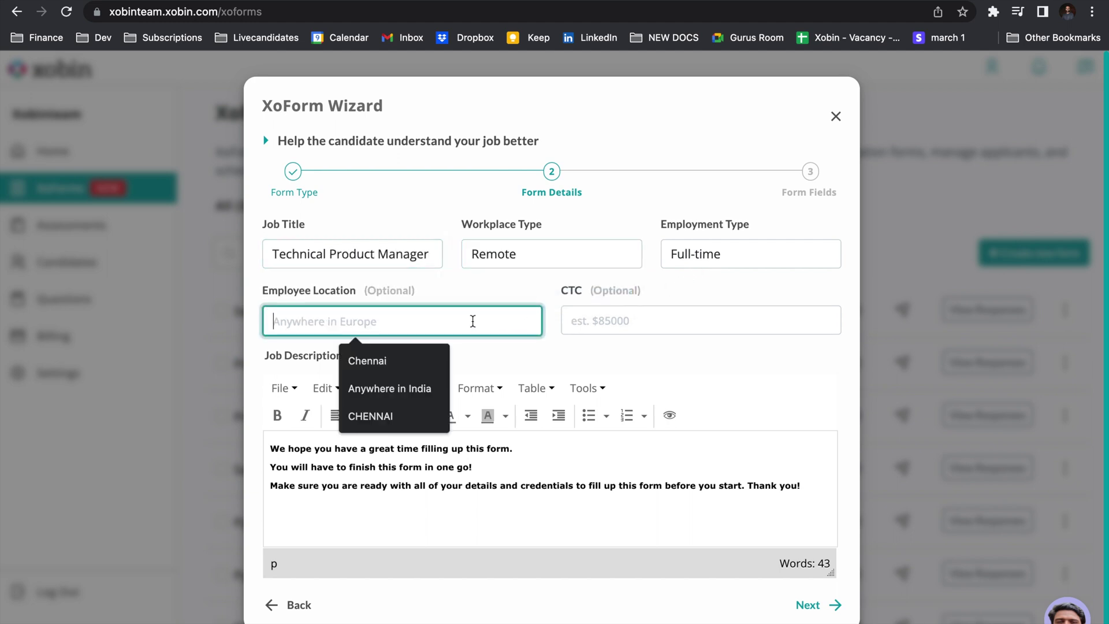
pyautogui.write('An')
pyautogui.press('Return')
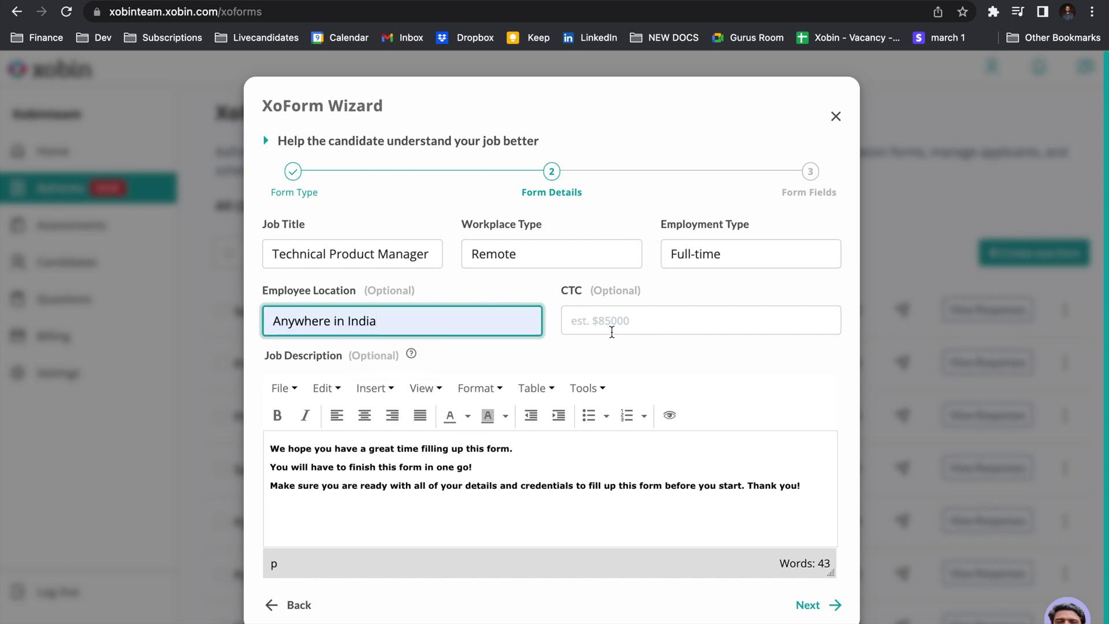
pyautogui.click(611, 328)
pyautogui.click(668, 361)
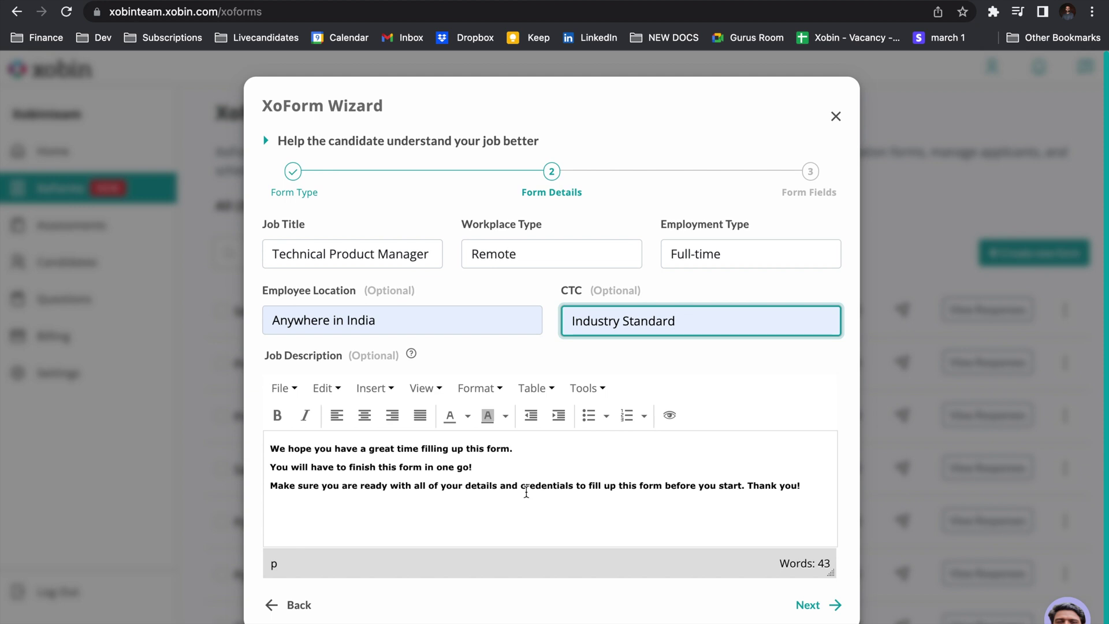
pyautogui.click(815, 604)
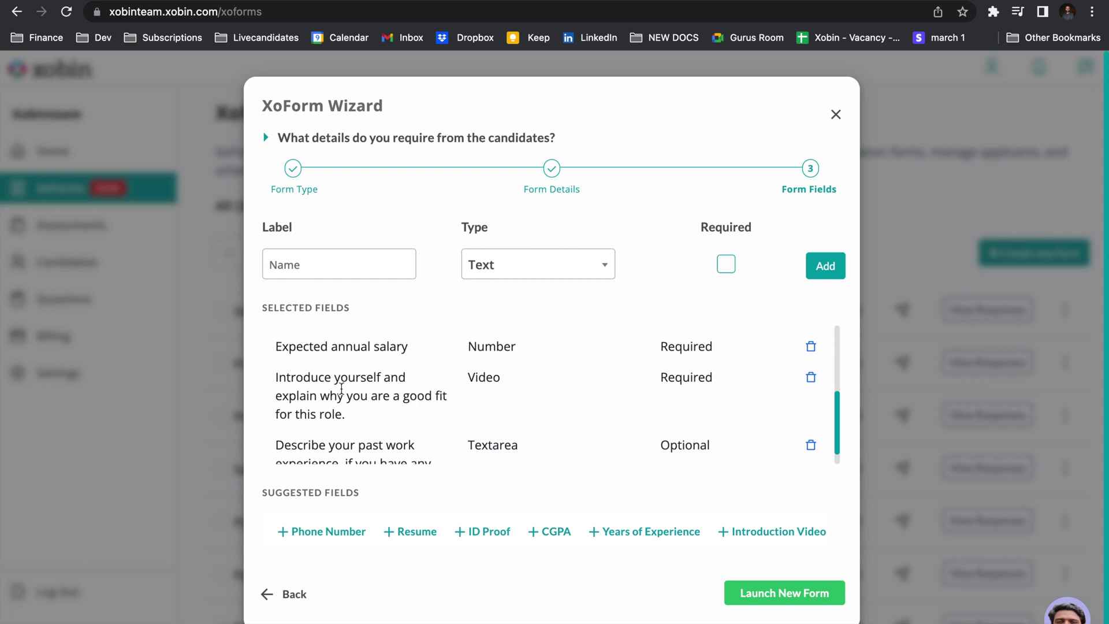
# Delete the Resume field from the selected form fields and launch the form.
pyautogui.scroll(-1, 332, 391)
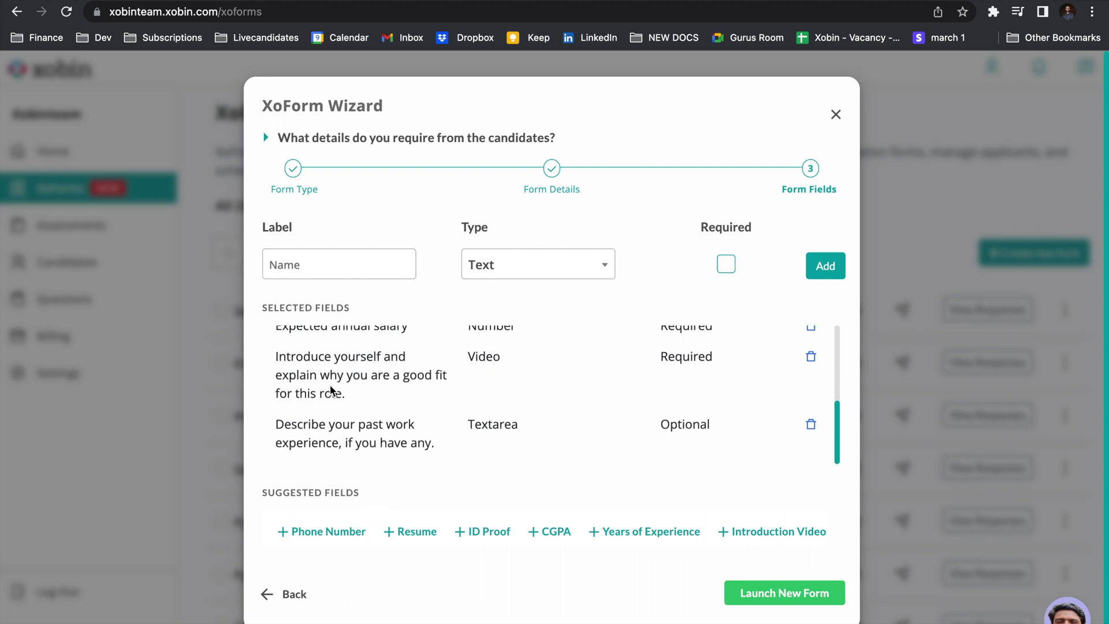
pyautogui.scroll(5, 333, 391)
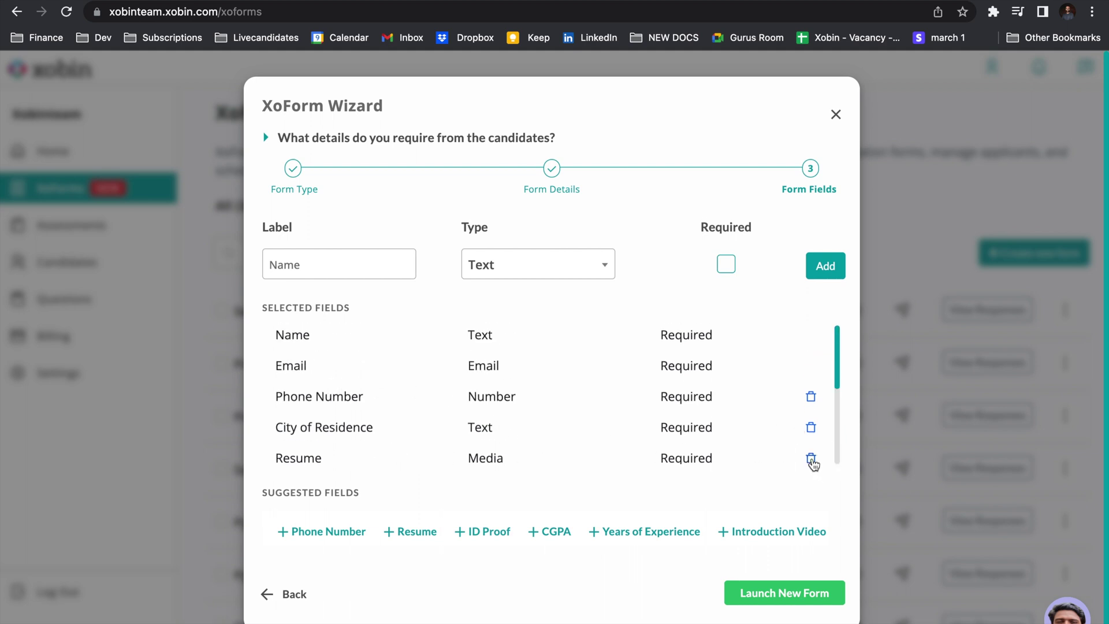
pyautogui.click(811, 459)
pyautogui.scroll(-5, 649, 396)
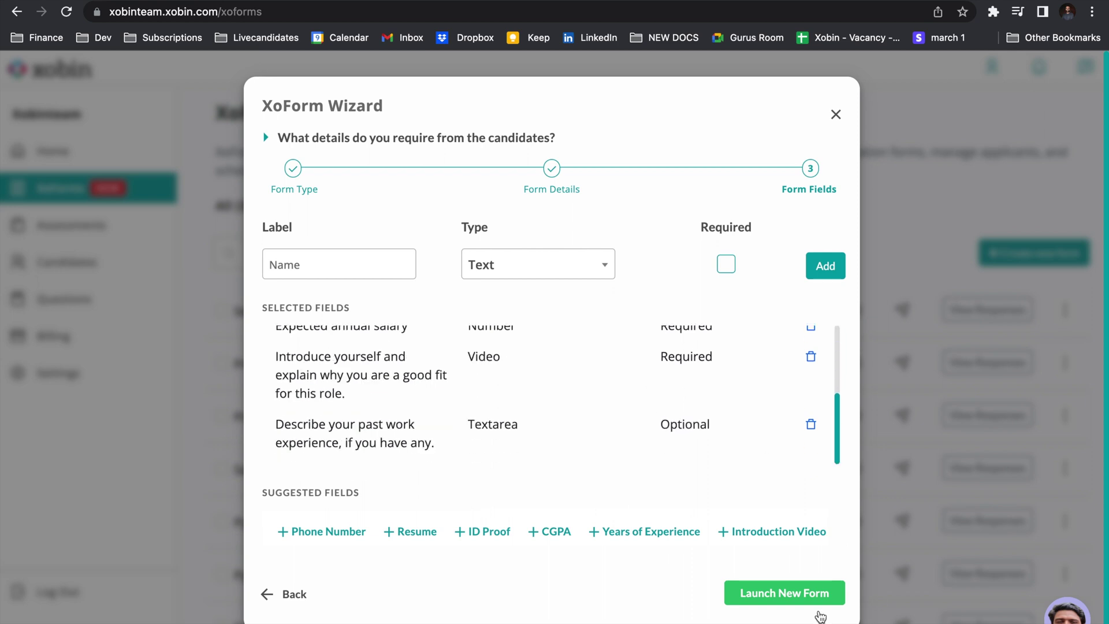
pyautogui.click(807, 593)
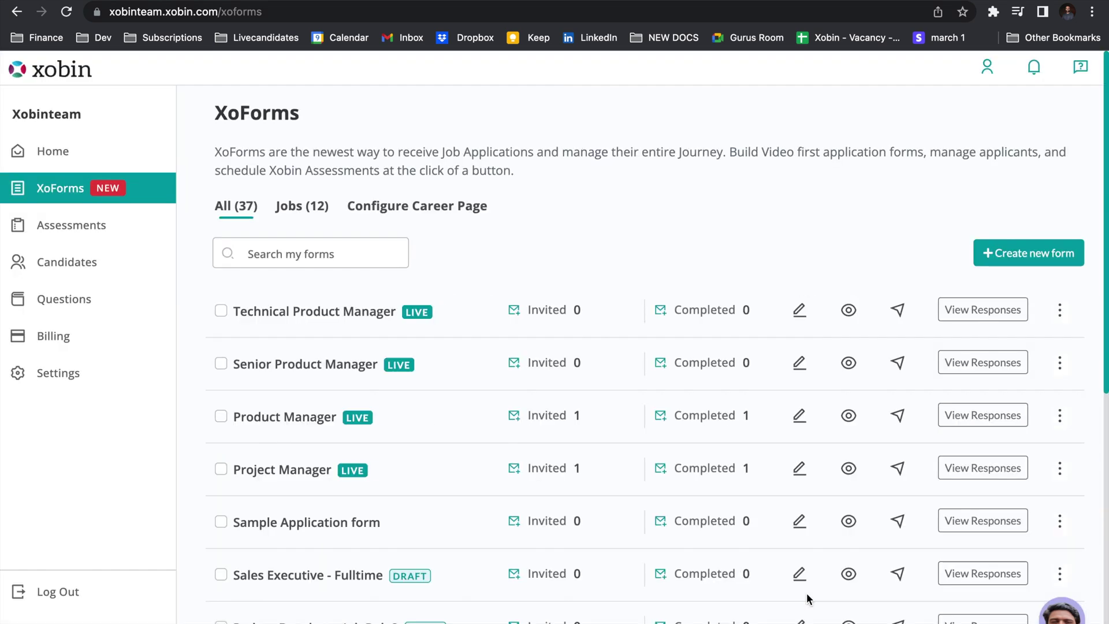
# Review the Configure Career Page settings and open the public careers page preview.
pyautogui.click(441, 217)
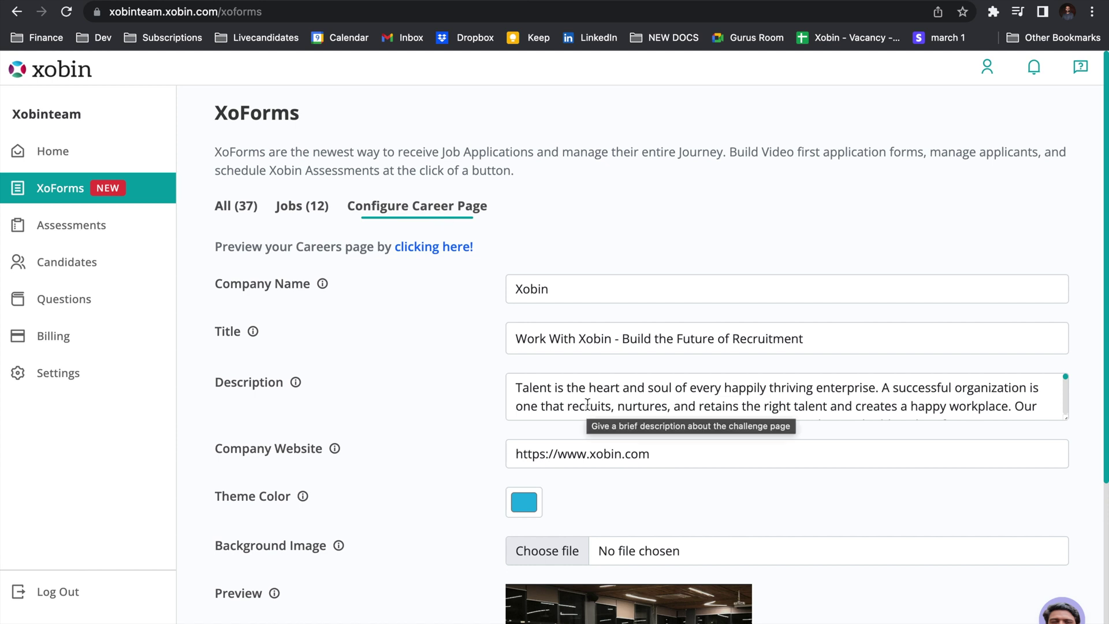
pyautogui.scroll(-3, 588, 405)
pyautogui.scroll(-3, 591, 498)
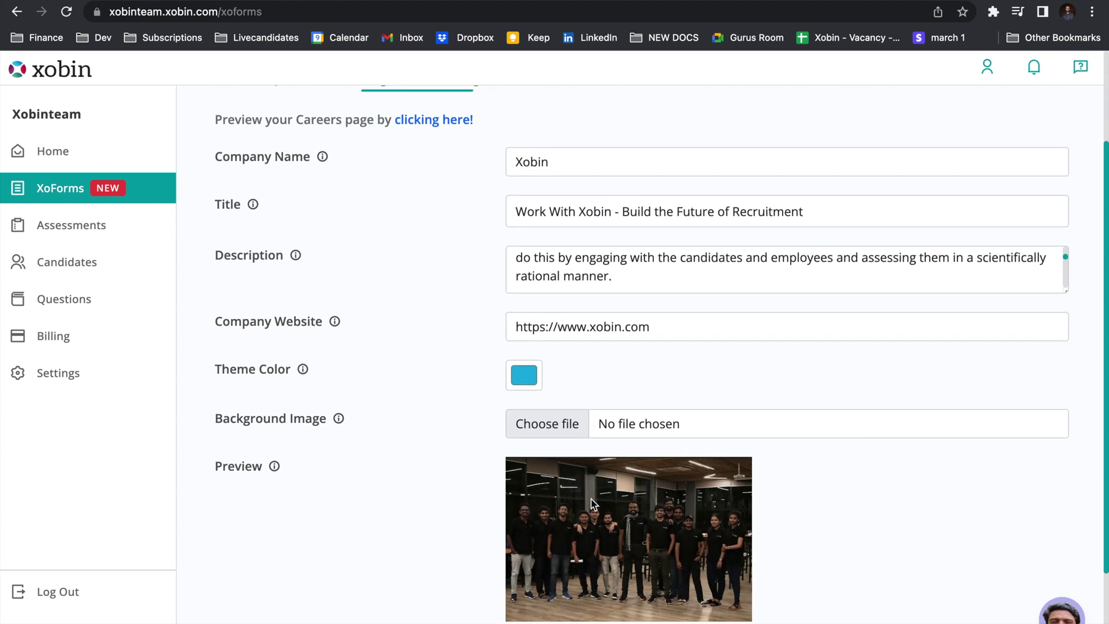
pyautogui.scroll(-2, 591, 498)
pyautogui.scroll(5, 590, 498)
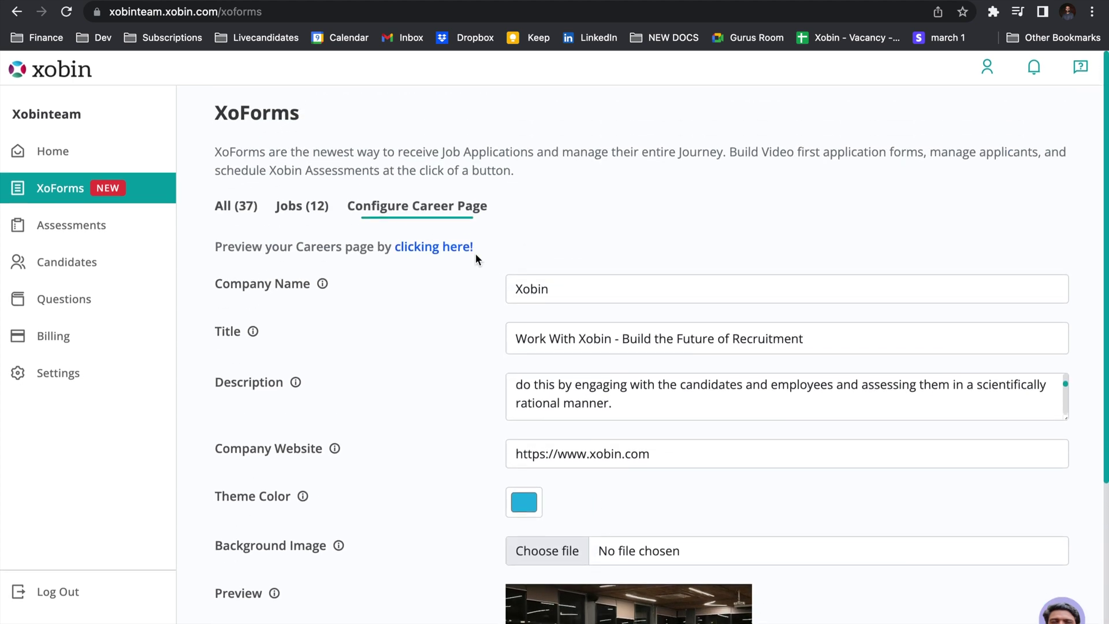
pyautogui.rightClick(466, 256)
pyautogui.press('Escape')
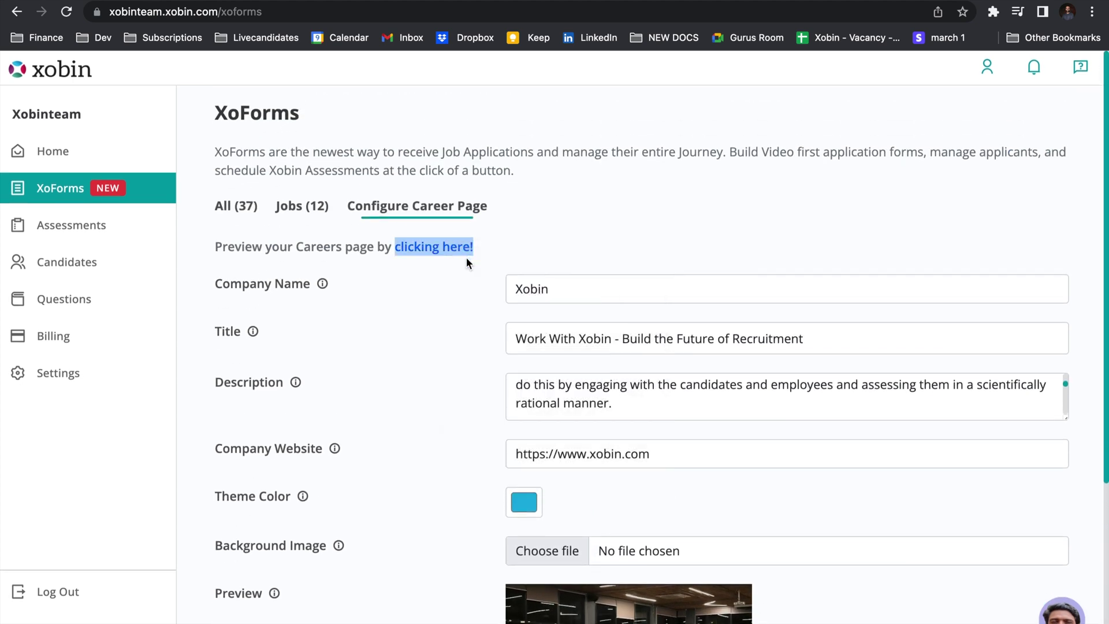
pyautogui.click(466, 257)
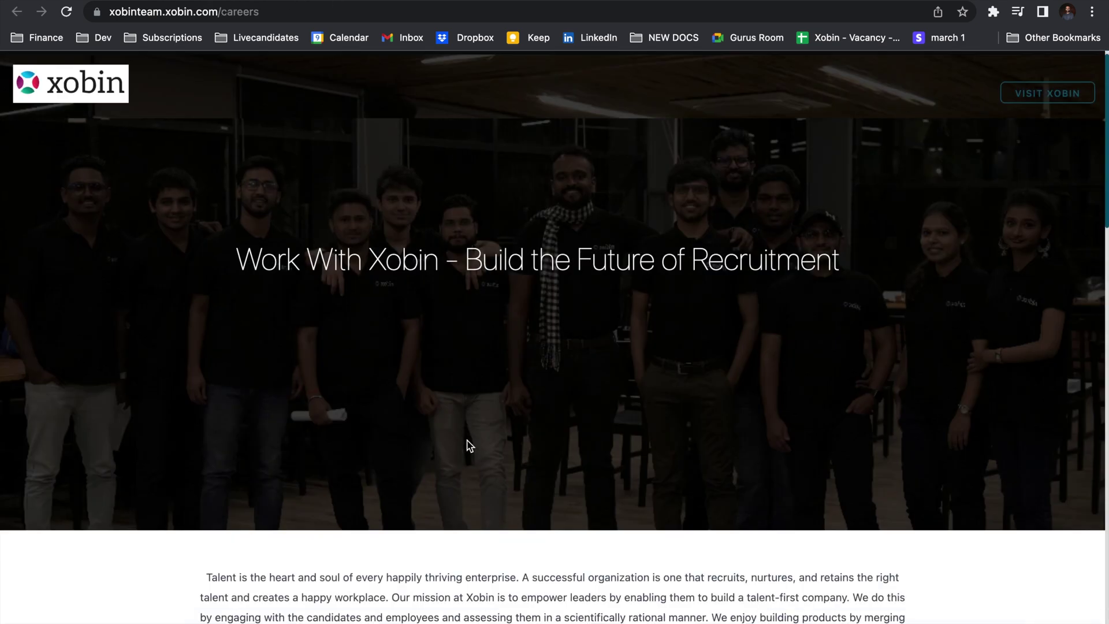
# Search the listed jobs for 'tech' and open the Technical Product Manager application form.
pyautogui.scroll(-10, 467, 442)
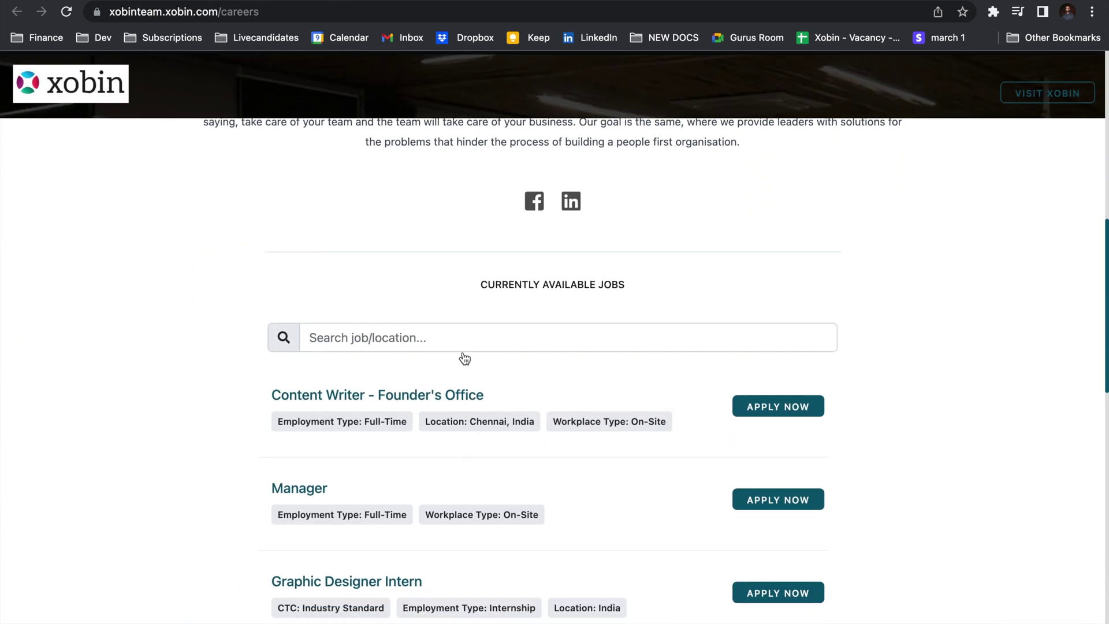
pyautogui.click(453, 339)
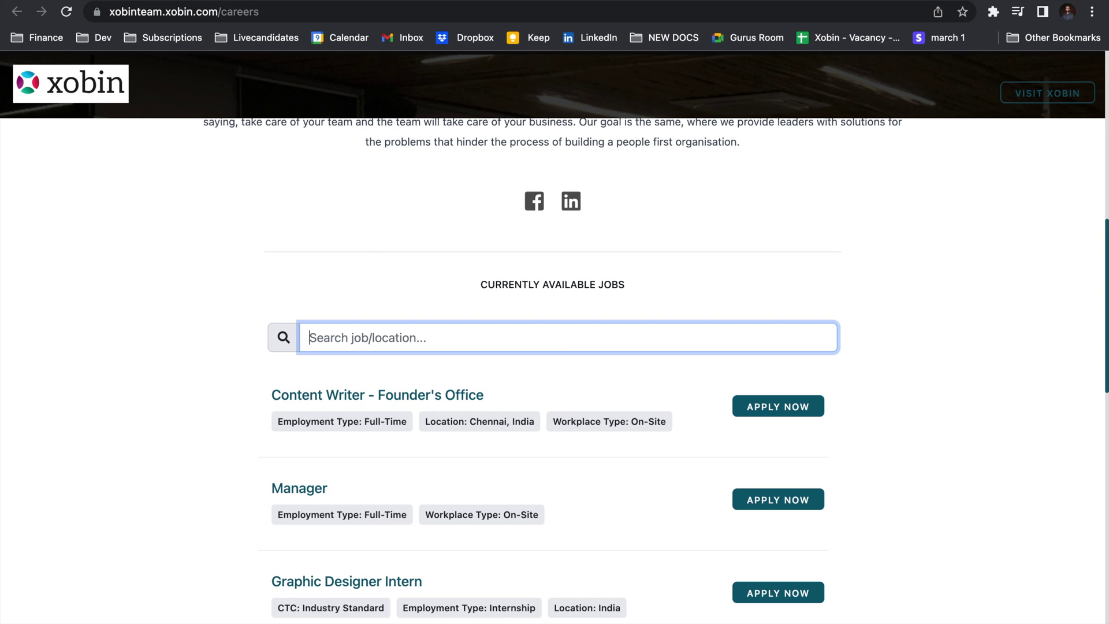
pyautogui.write('tech')
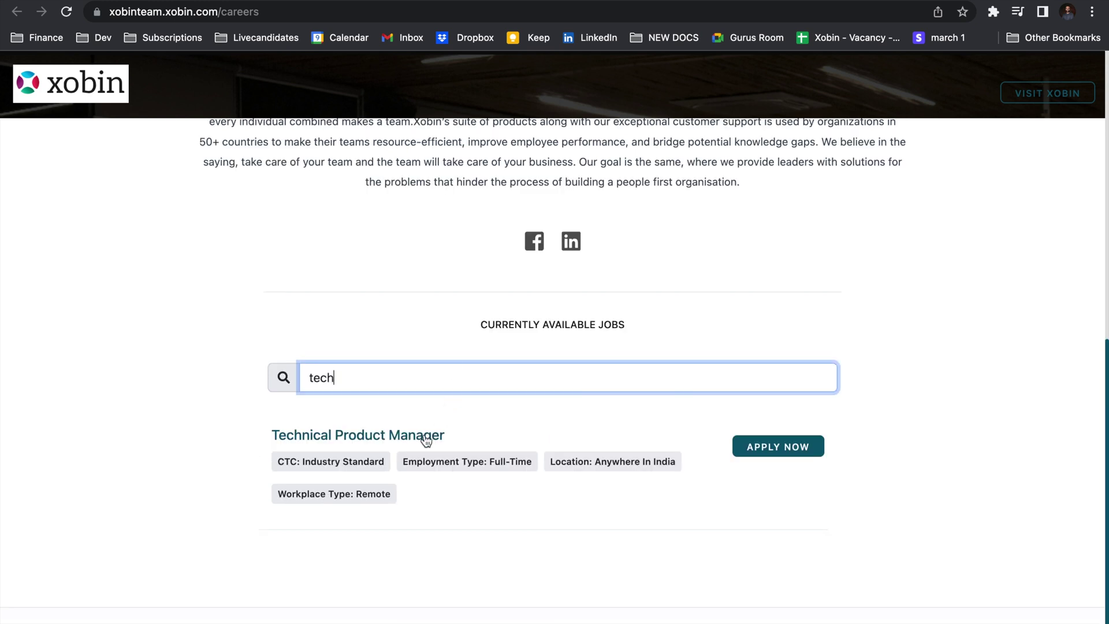
pyautogui.click(810, 449)
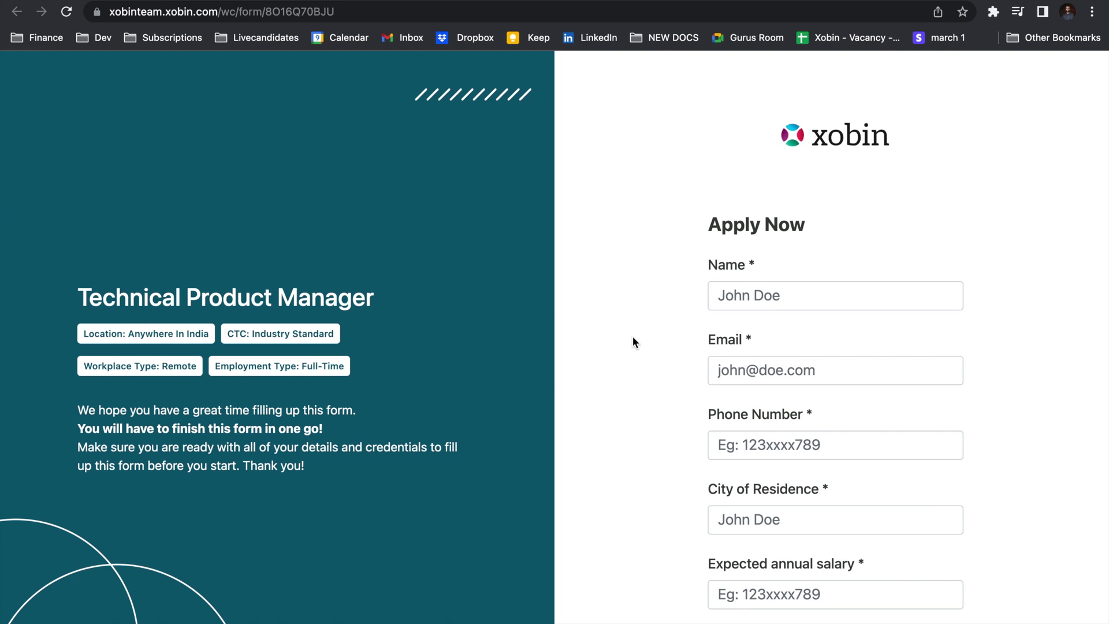
# Fill in the applicant's name, e-mail address and phone number.
pyautogui.click(791, 302)
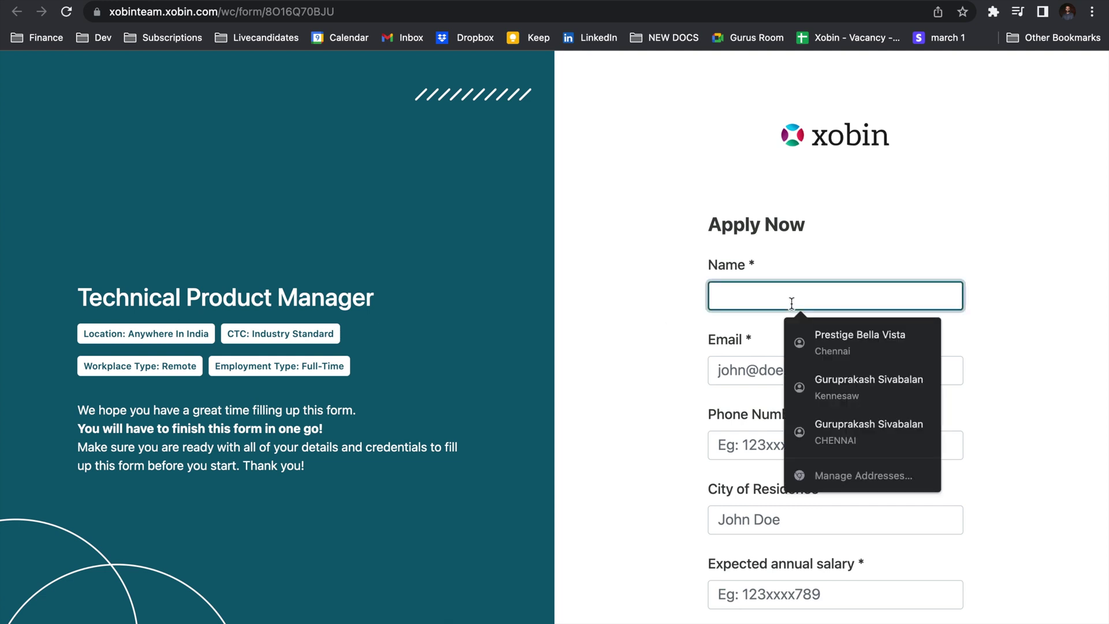
pyautogui.write('Guruprakash')
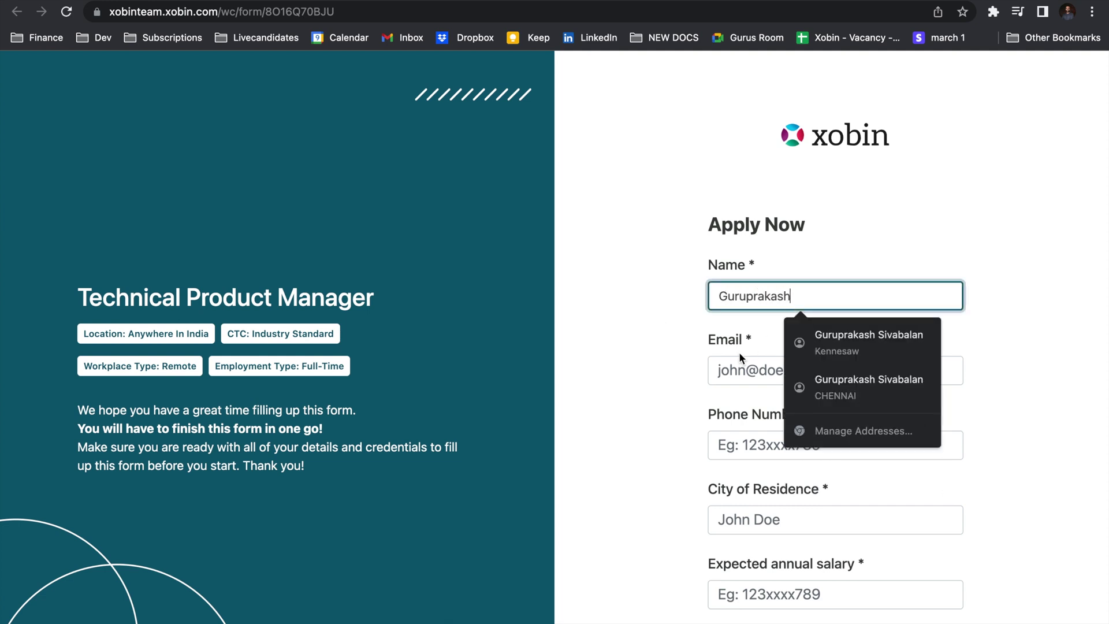
pyautogui.click(732, 369)
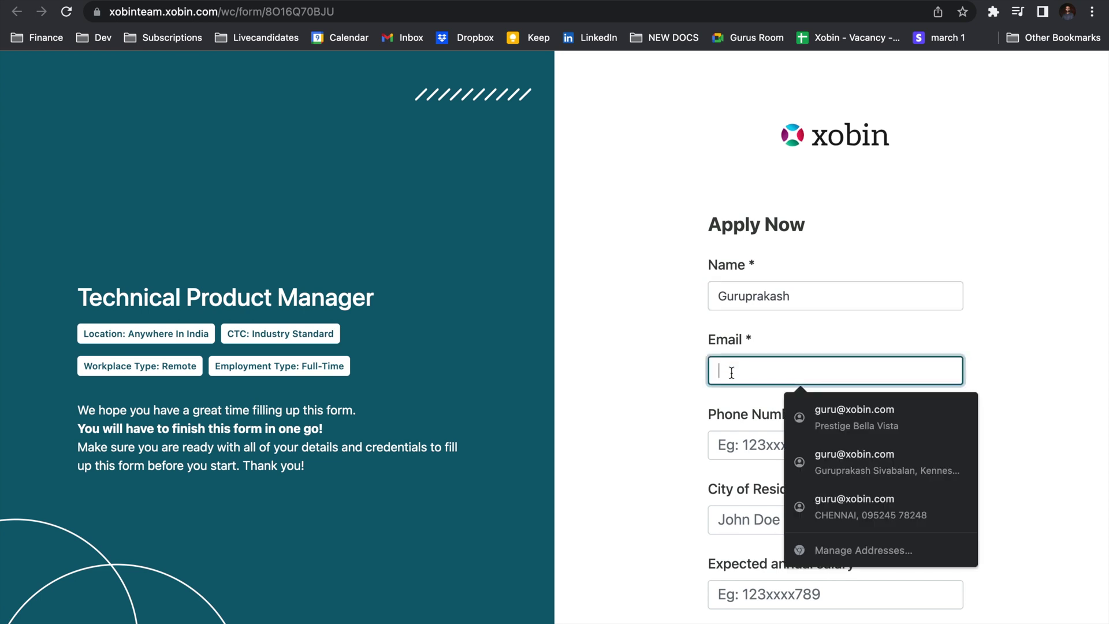
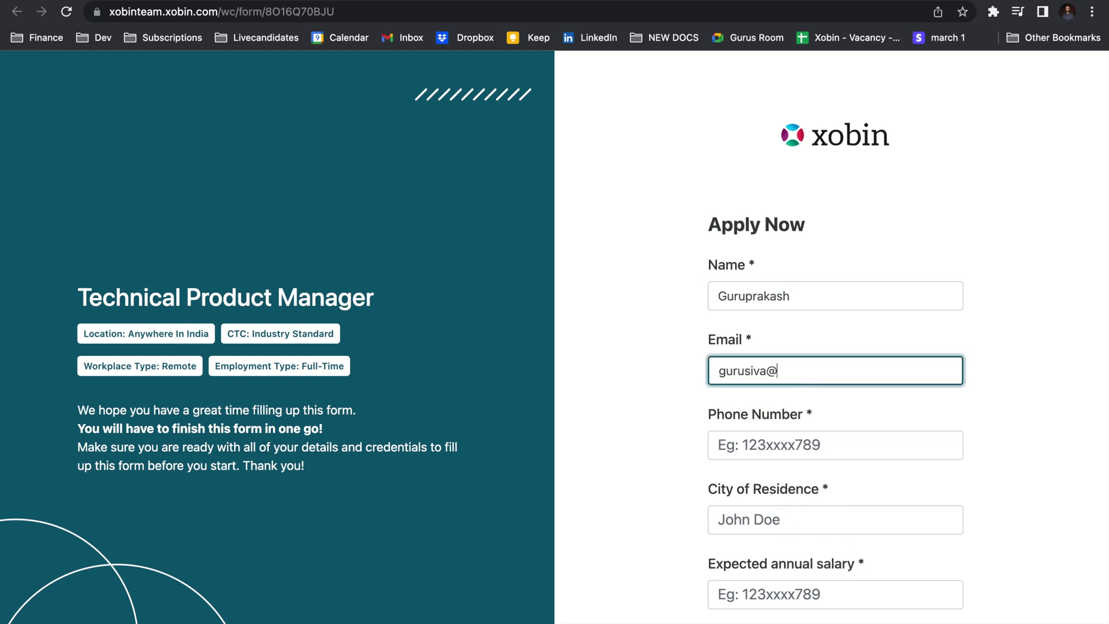
pyautogui.press('Tab')
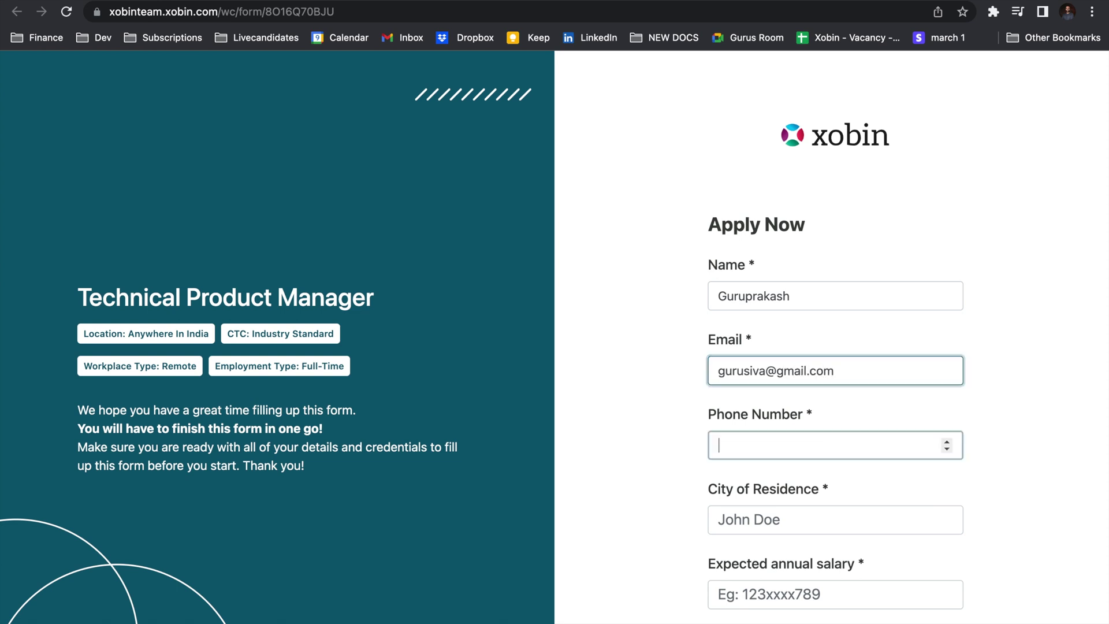
pyautogui.write('9999999')
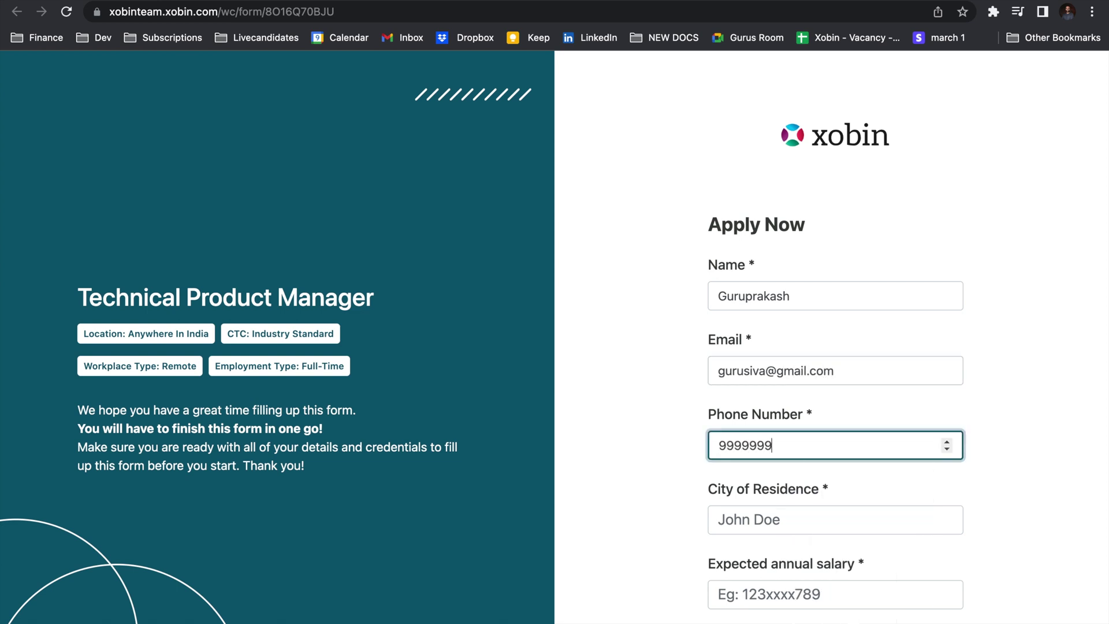
# Enter Chennai as city of residence and 10000000 as expected annual salary.
pyautogui.scroll(-1, 832, 346)
pyautogui.scroll(-1, 730, 369)
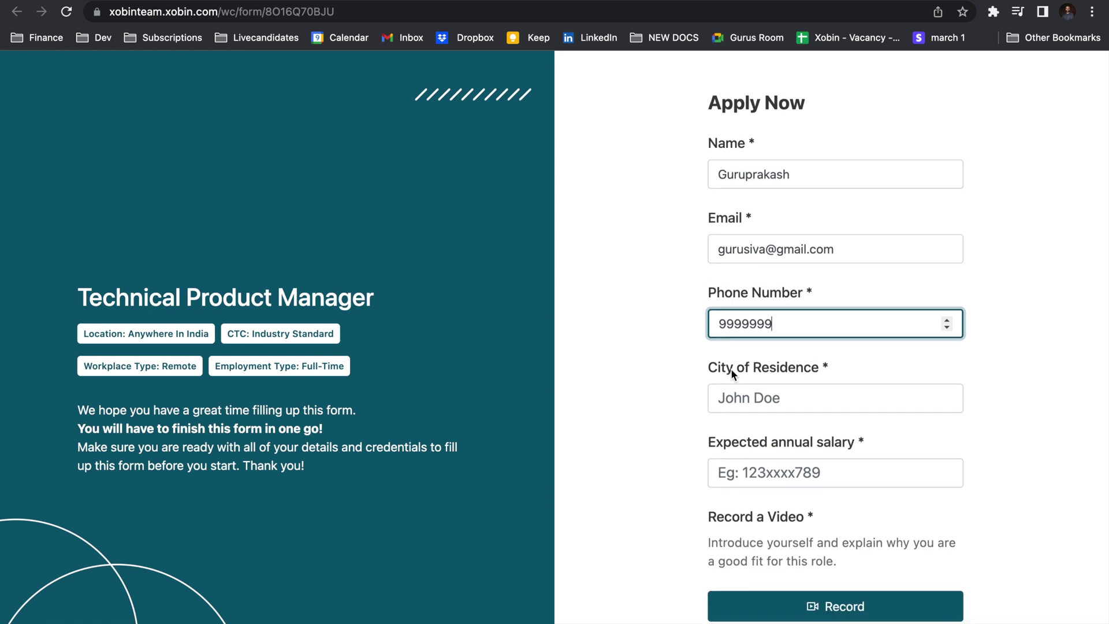
pyautogui.click(754, 398)
pyautogui.write('Chennai')
pyautogui.press('Tab')
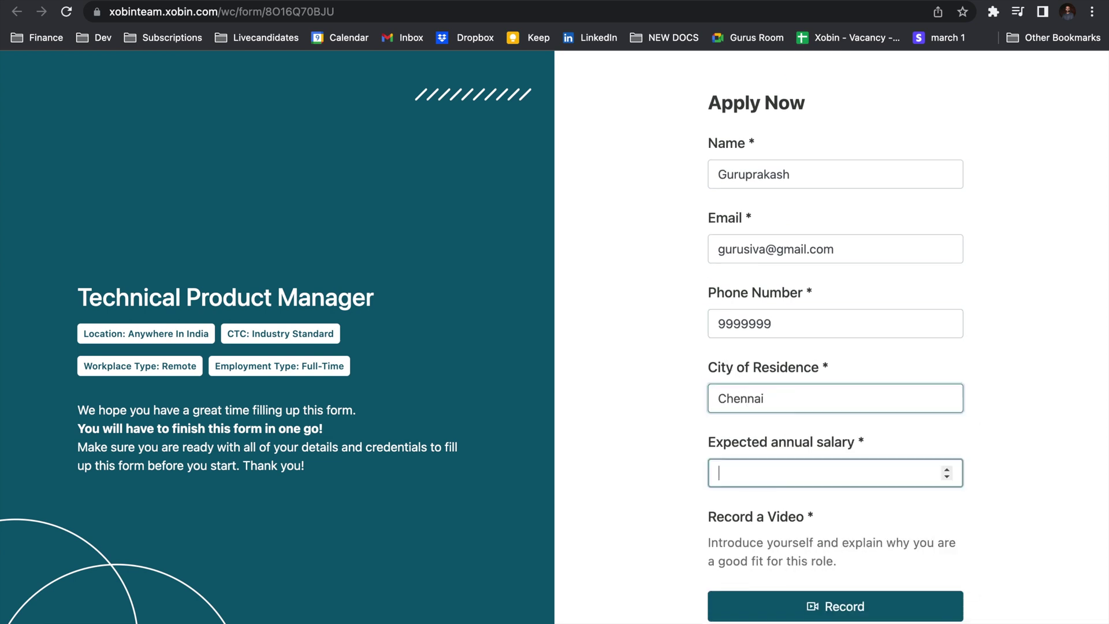
pyautogui.write('10000000')
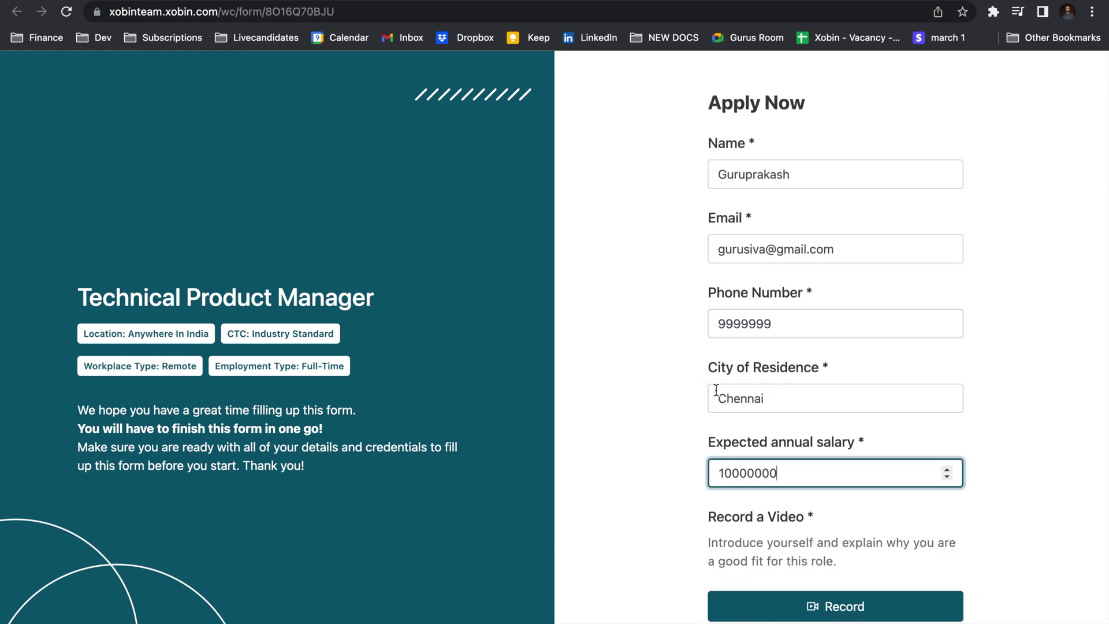
pyautogui.click(679, 378)
pyautogui.scroll(-2, 680, 378)
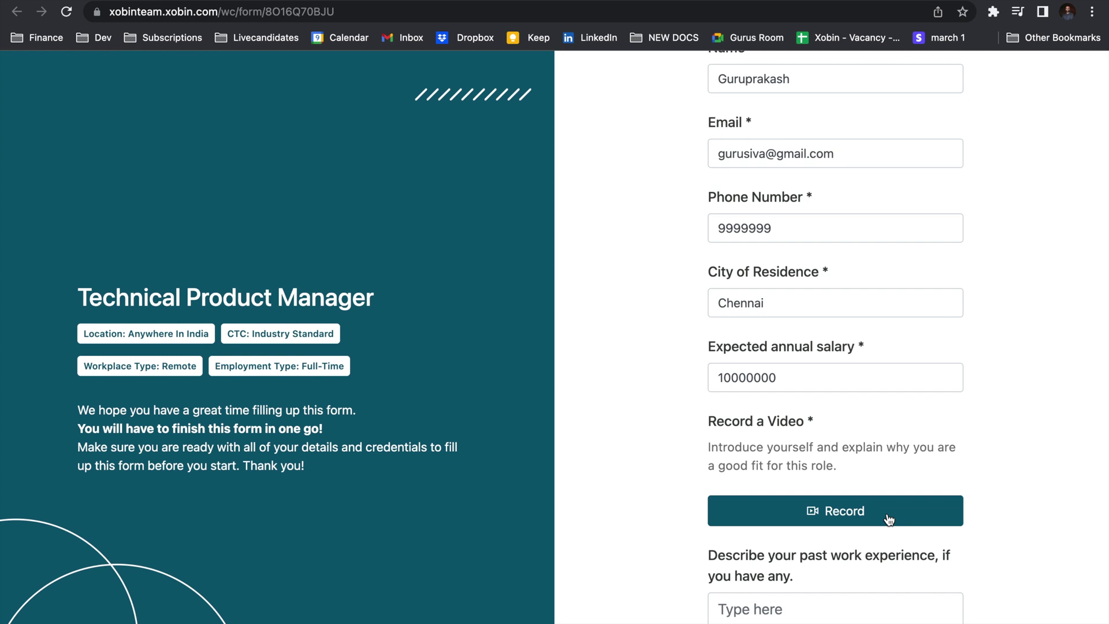
pyautogui.click(888, 520)
# Start the camera for the video response and submit the application.
pyautogui.click(566, 540)
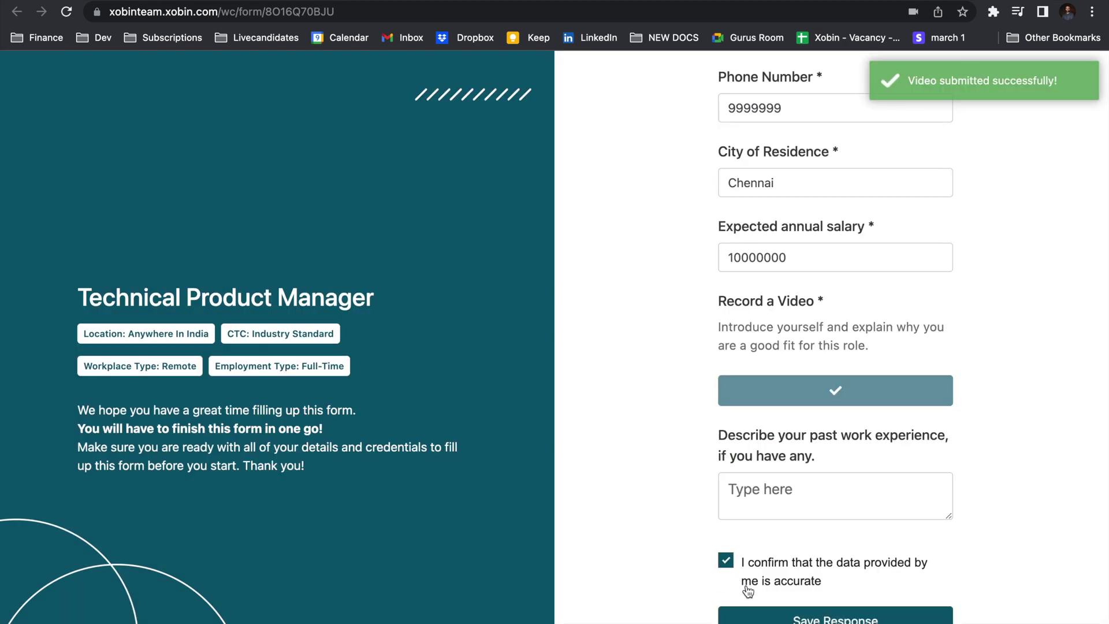
pyautogui.click(759, 619)
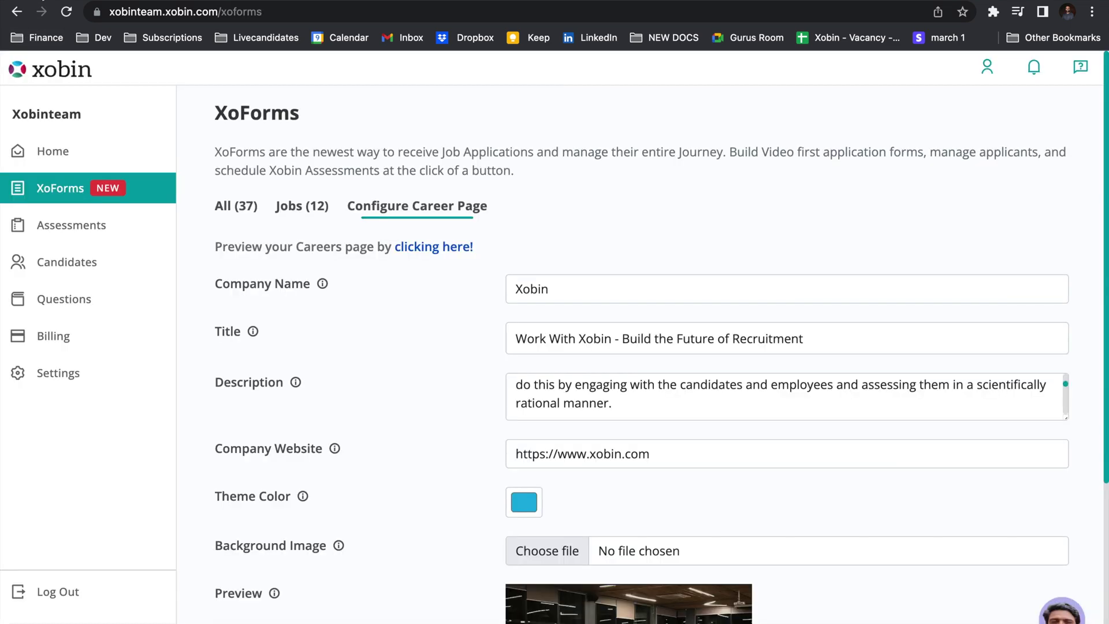
# Open the applicant's Technical Product Manager response details and go to their Assessments.
pyautogui.click(311, 205)
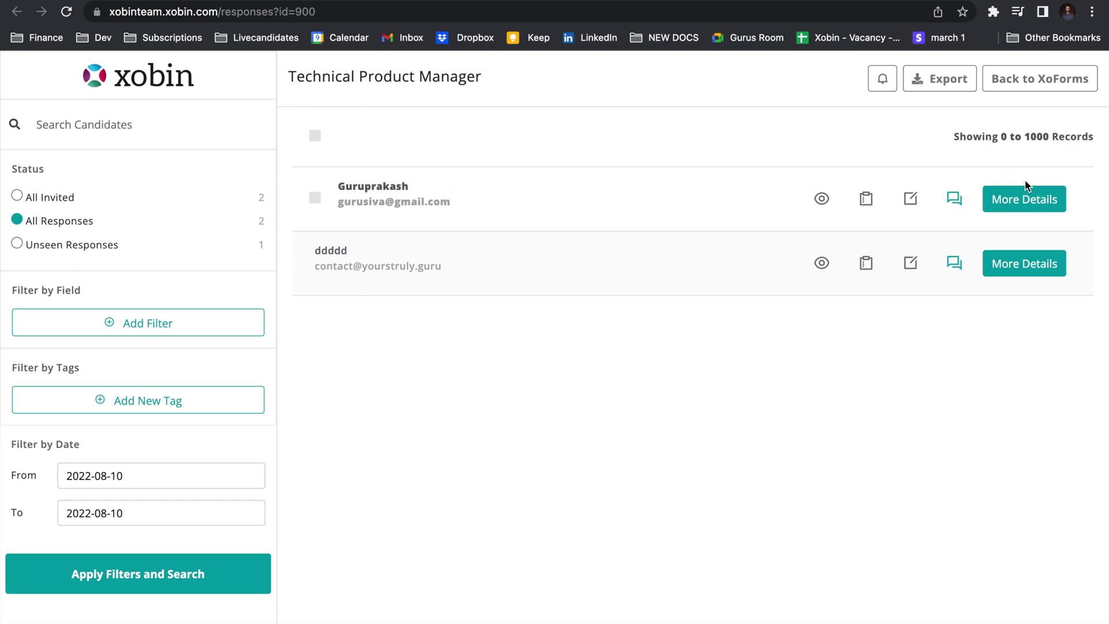
pyautogui.click(1025, 197)
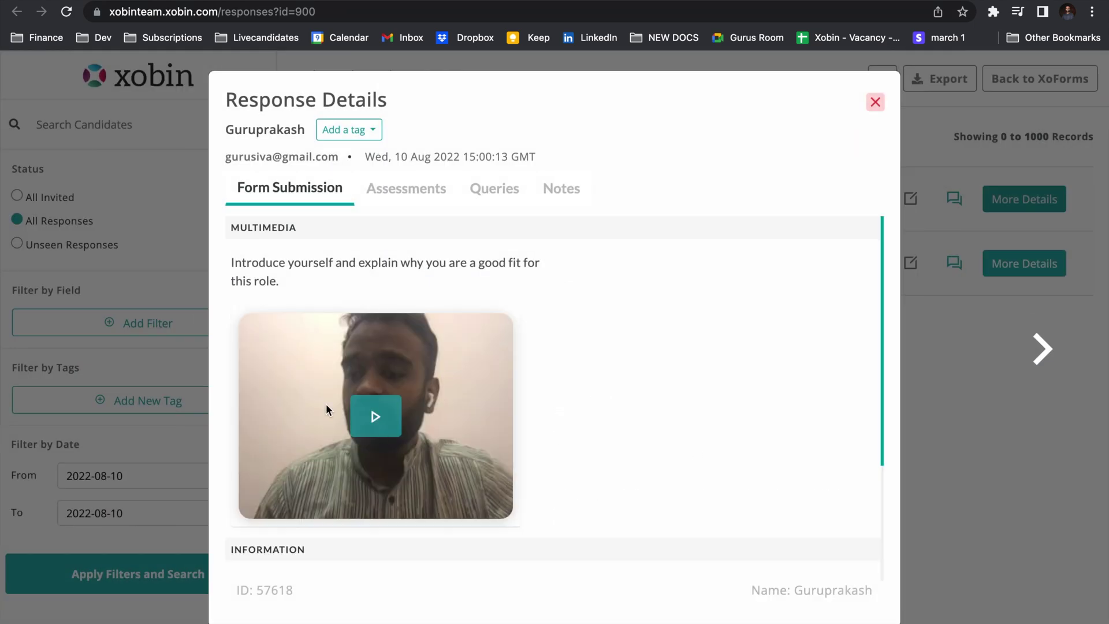
pyautogui.scroll(-3, 326, 403)
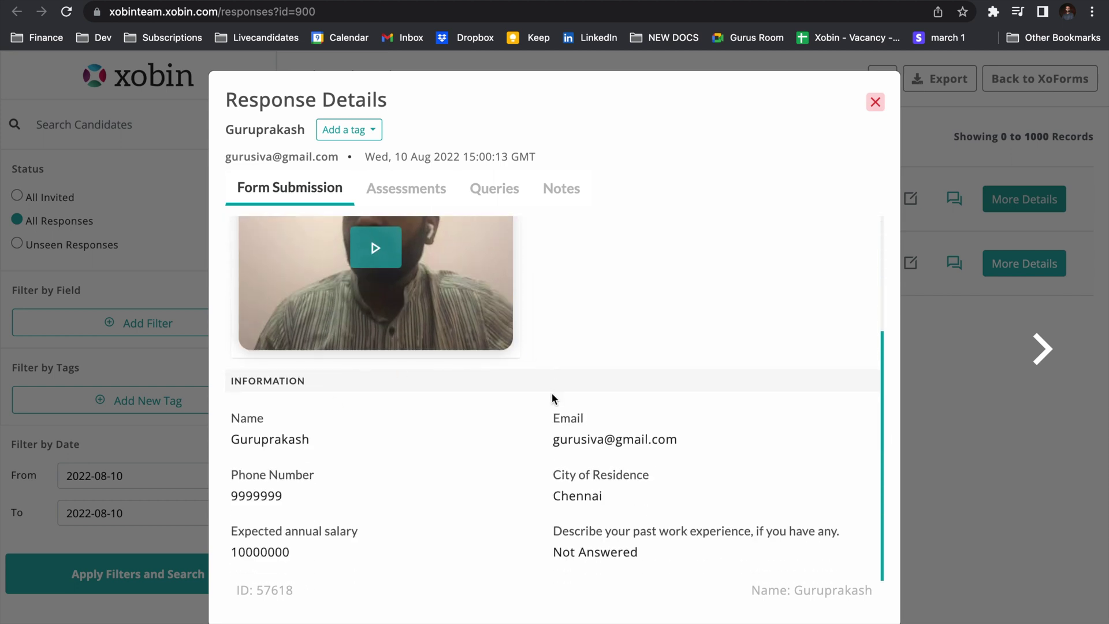
pyautogui.click(416, 192)
# Send a New Product Management Skill Assessment invite expiring 12 August 2022.
pyautogui.click(563, 289)
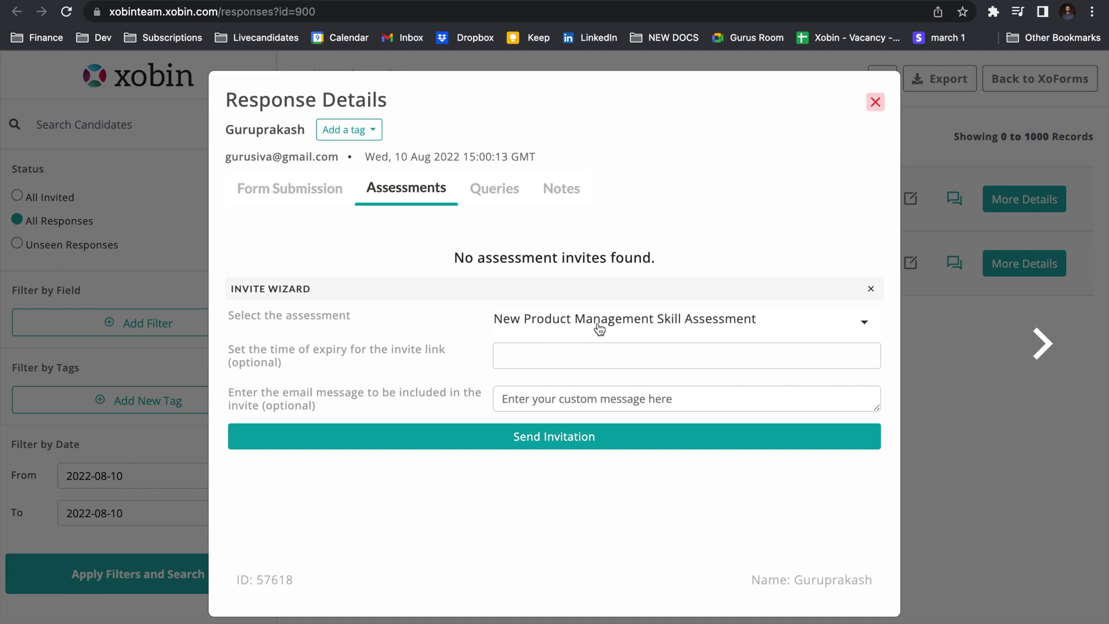
pyautogui.click(625, 365)
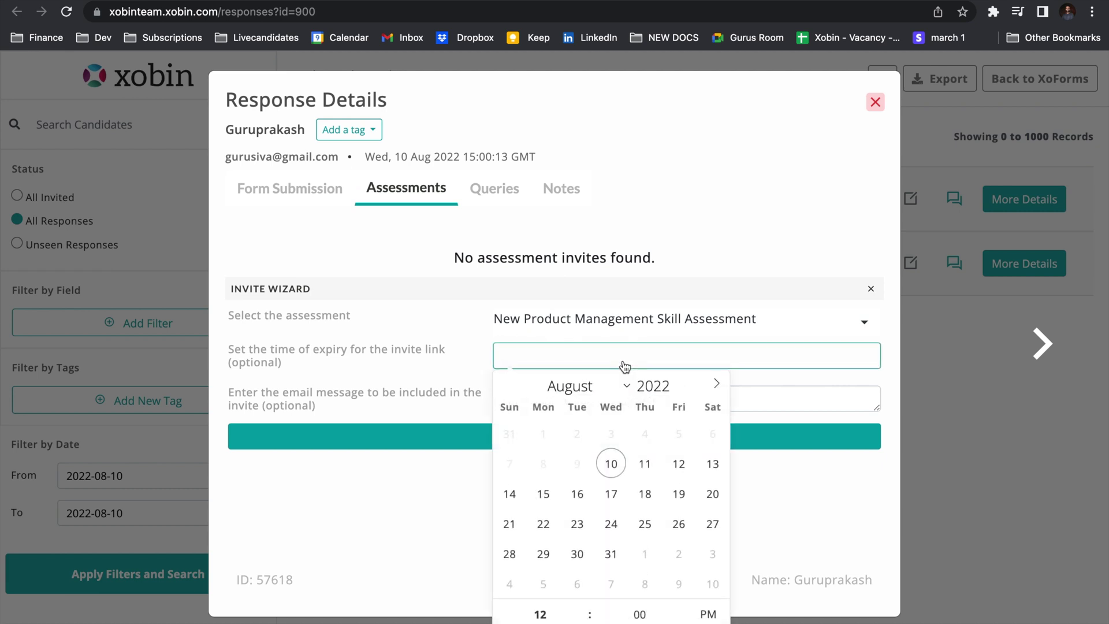
pyautogui.click(674, 462)
pyautogui.click(778, 516)
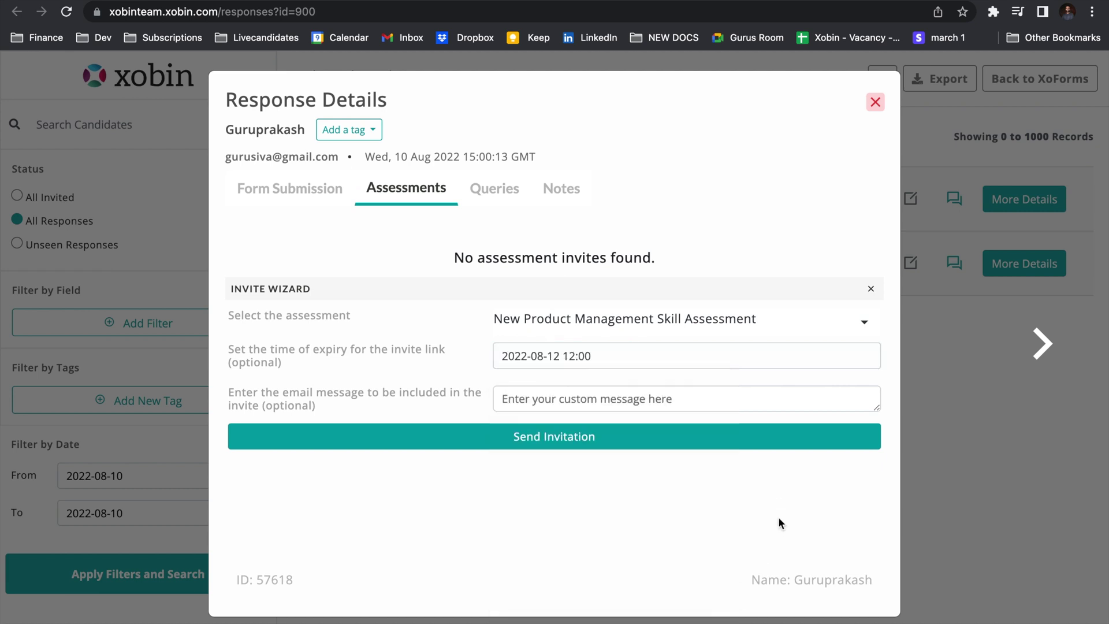
pyautogui.click(684, 451)
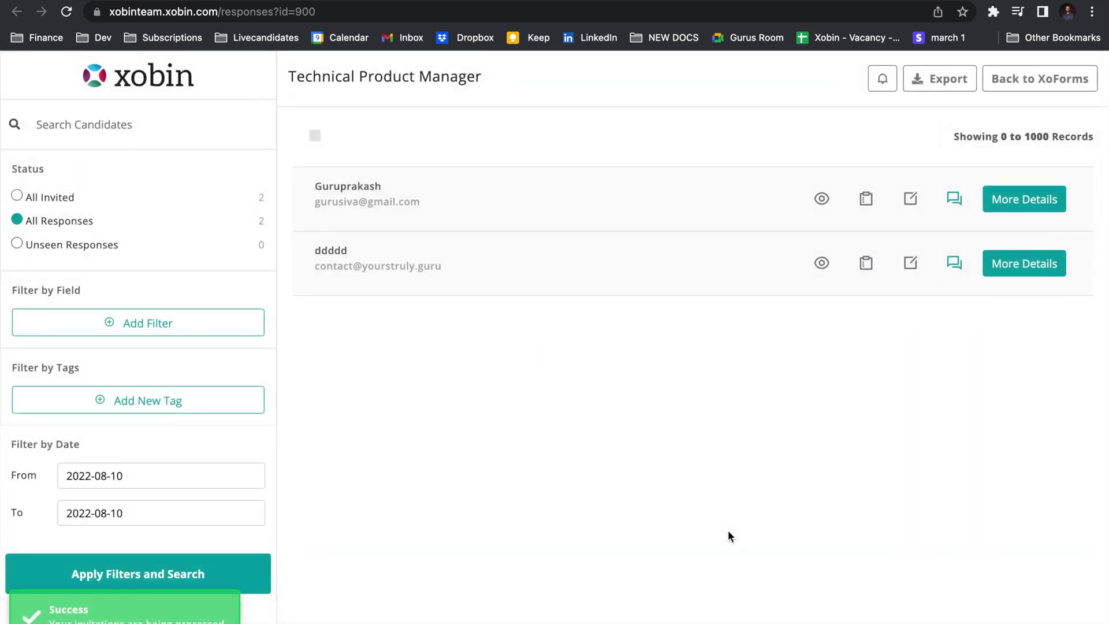
# Invite the applicant to Psychometric Analysis by searching 'psych', then check the pending invites.
pyautogui.click(868, 207)
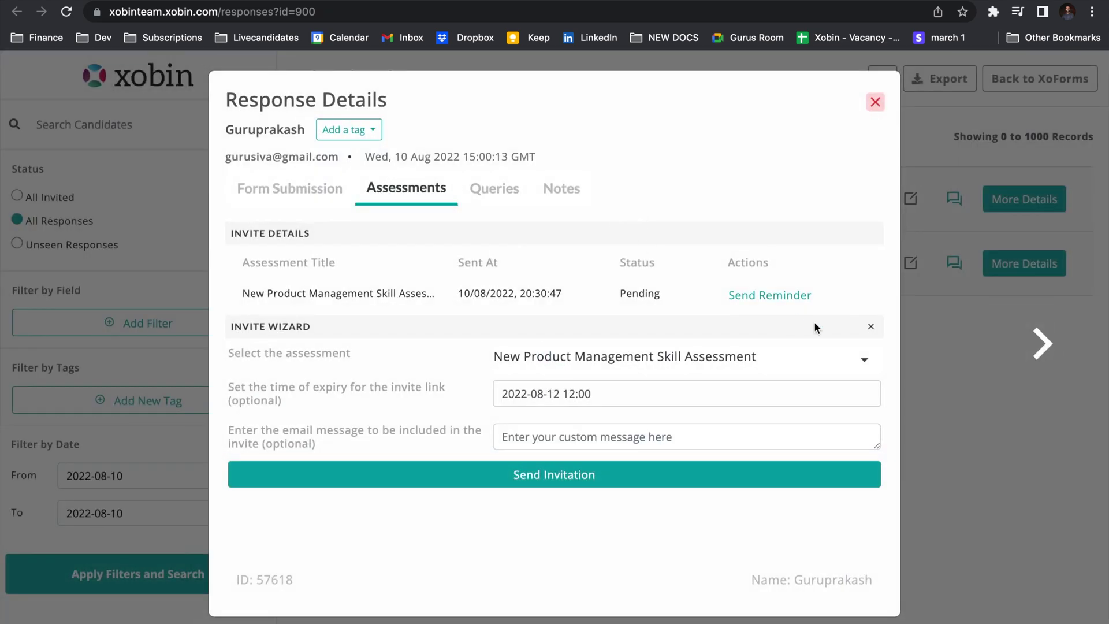
pyautogui.click(872, 328)
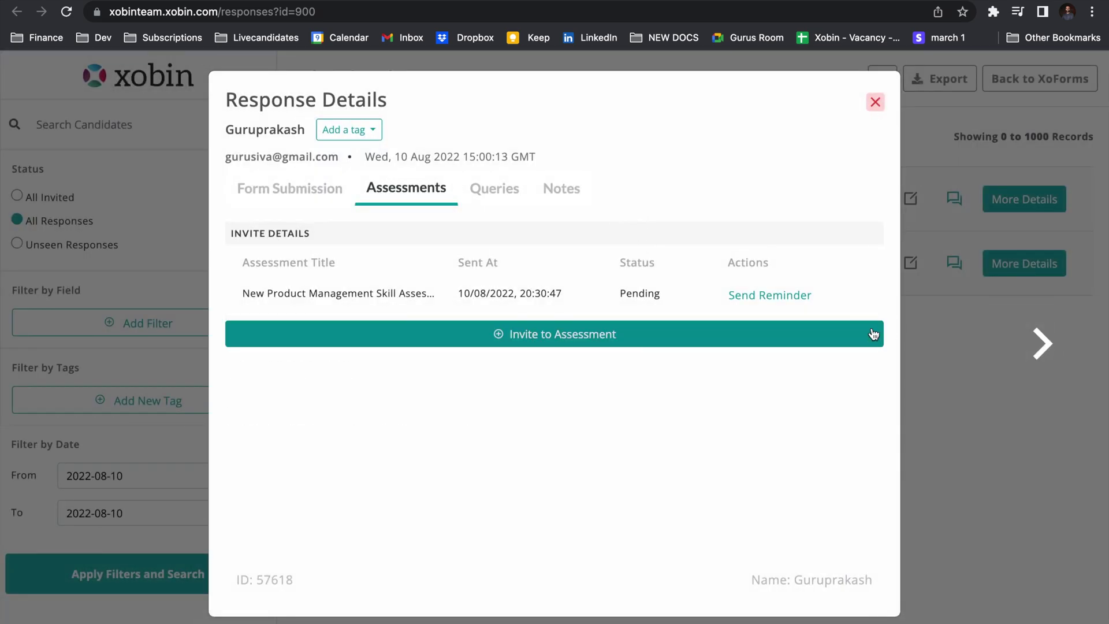
pyautogui.click(767, 333)
pyautogui.click(697, 361)
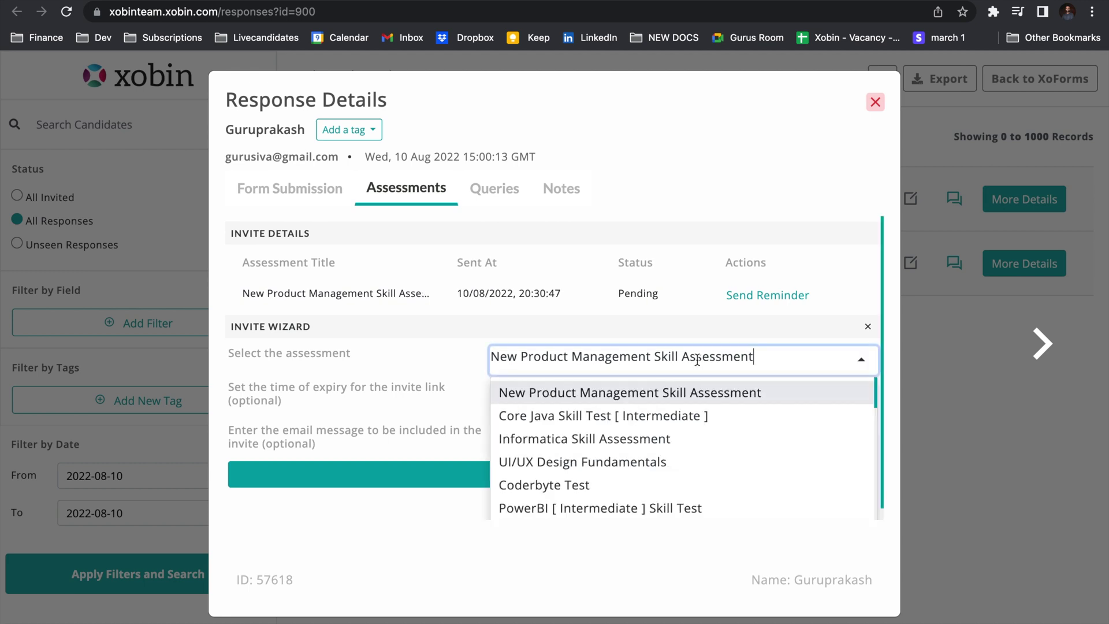
pyautogui.hotkey('alt', 'BackSpace')
pyautogui.hotkey('alt', 'BackSpace')
pyautogui.hotkey('alt', 'BackSpace')
pyautogui.hotkey('alt', 'BackSpace')
pyautogui.hotkey('alt', 'BackSpace')
pyautogui.write('psych')
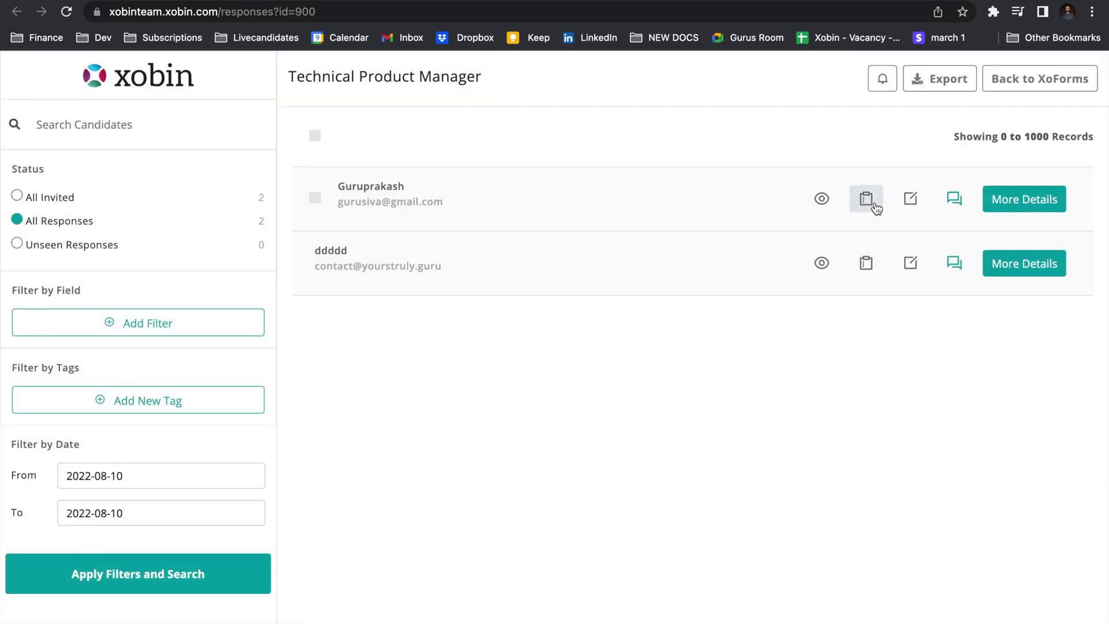
pyautogui.click(868, 202)
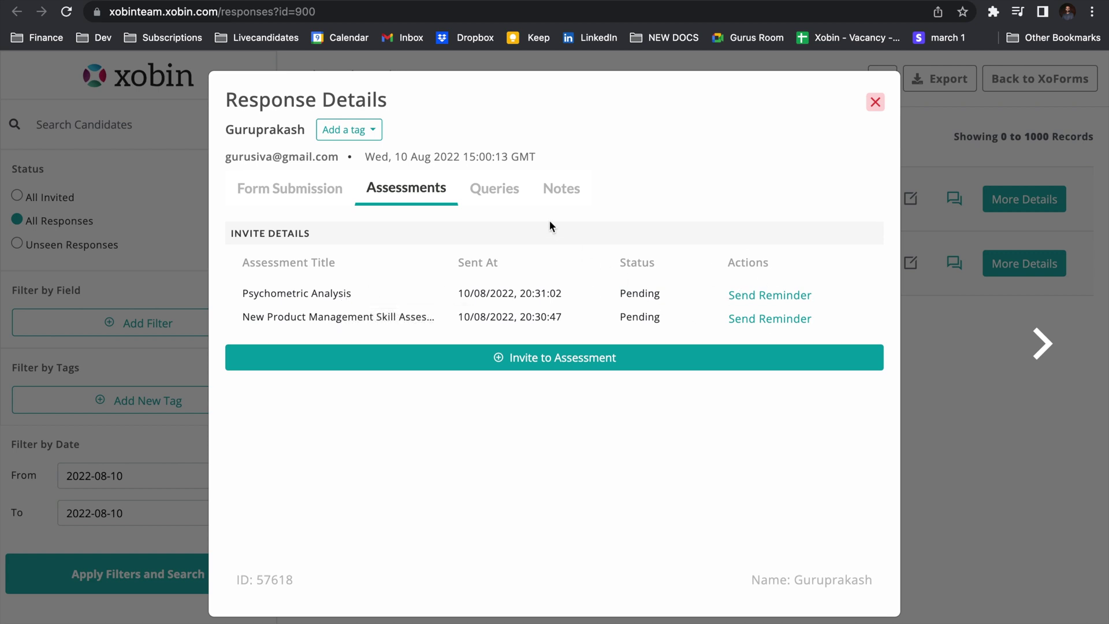
pyautogui.click(511, 195)
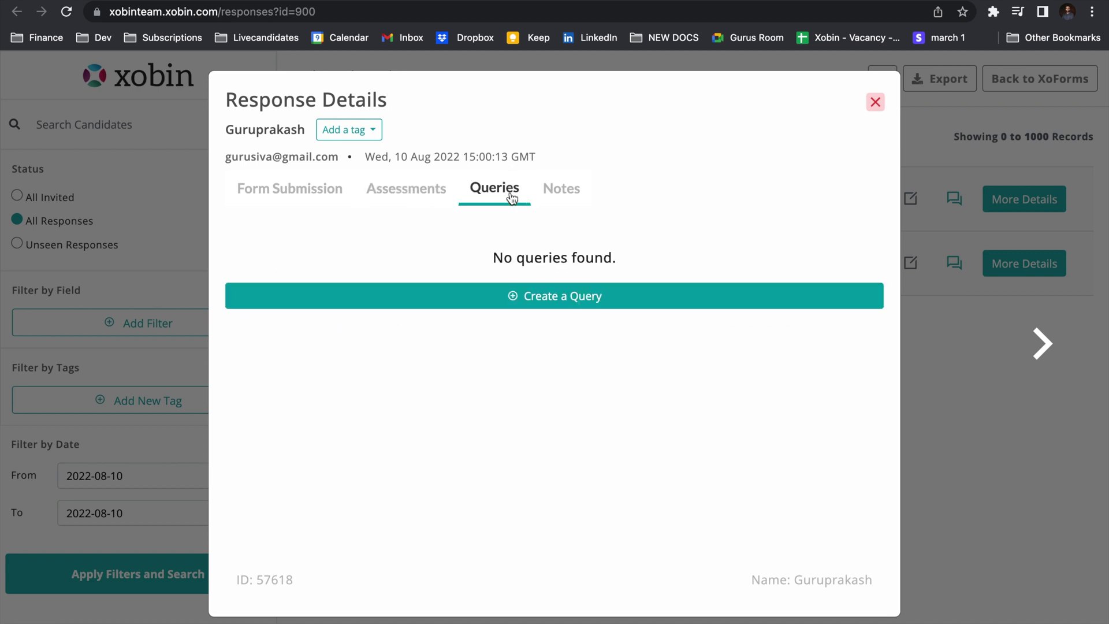
# Send the query 'You look overqualified for this job role ? Why do you think you will fit ?'.
pyautogui.click(586, 298)
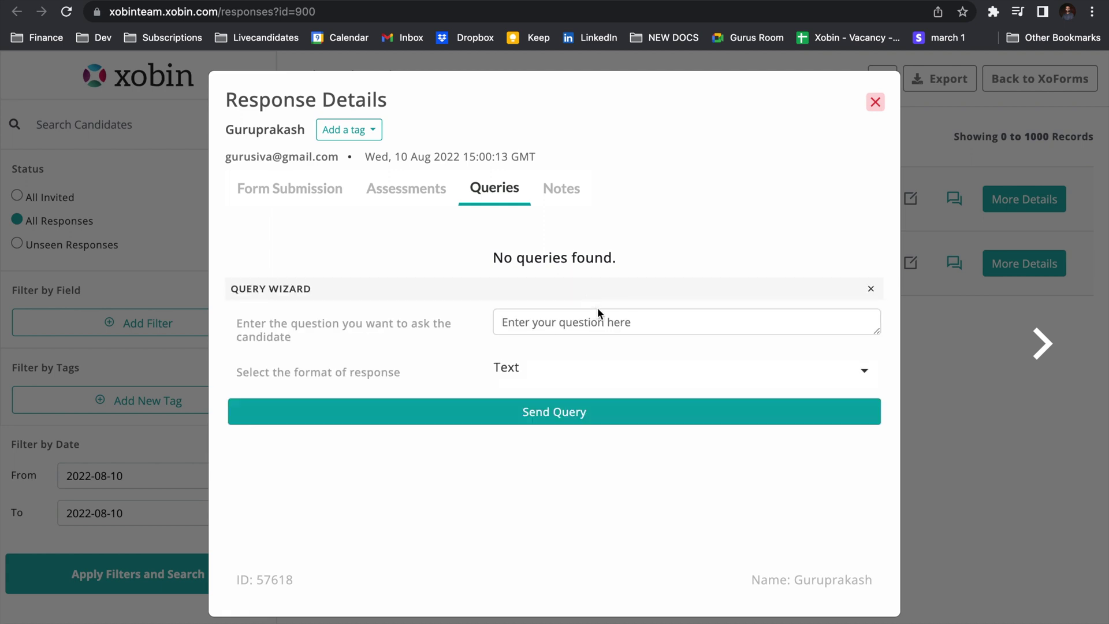
pyautogui.click(591, 324)
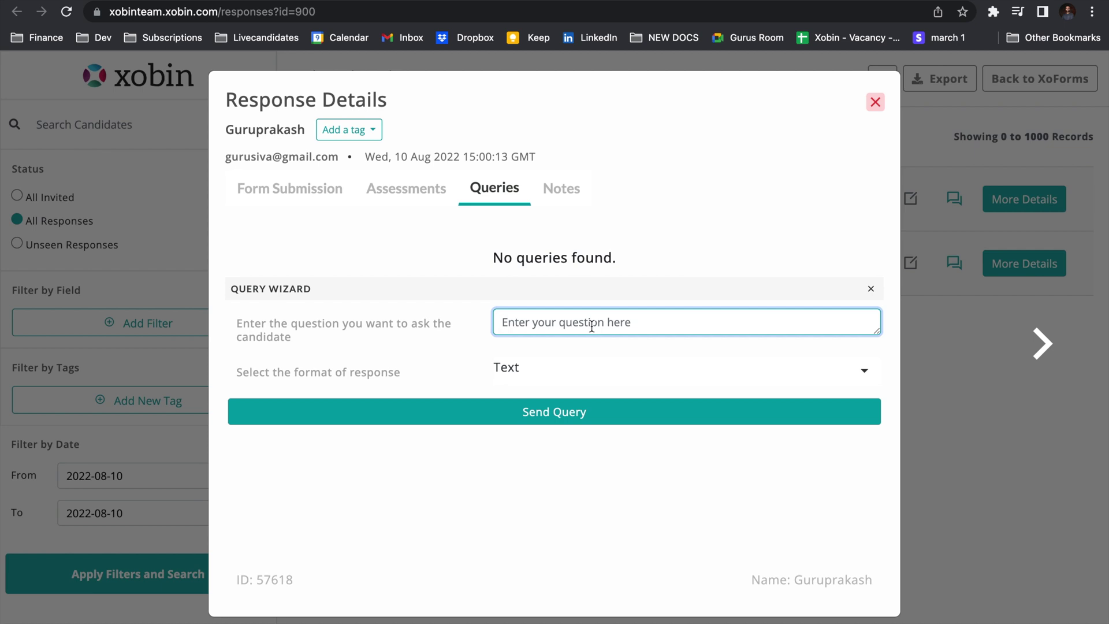
pyautogui.write('You look over')
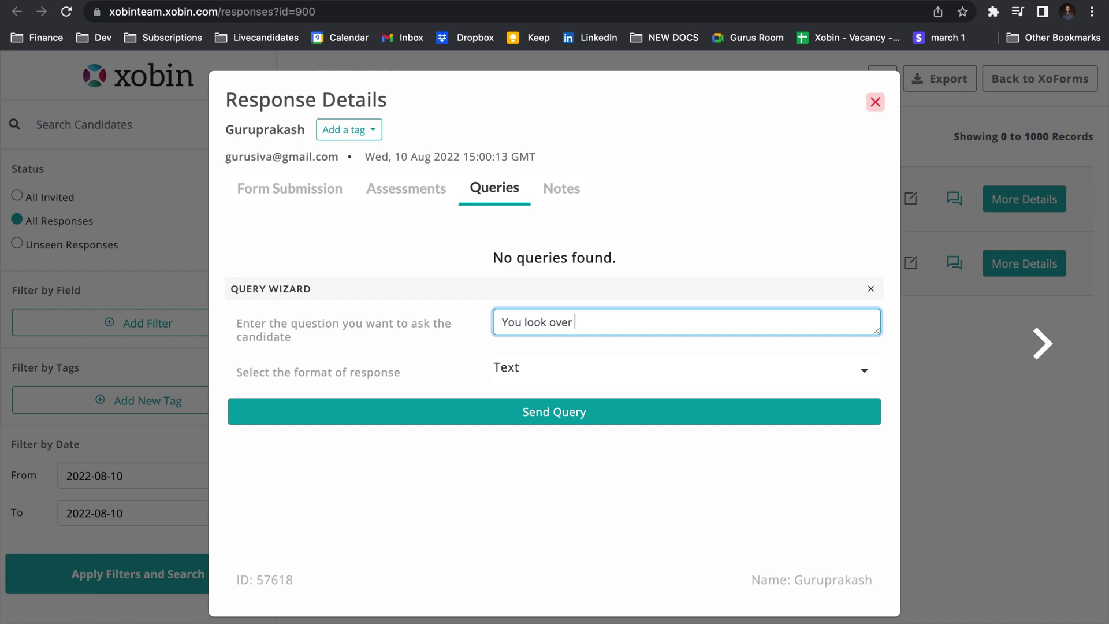
pyautogui.press('BackSpace')
pyautogui.write('qualified for this j')
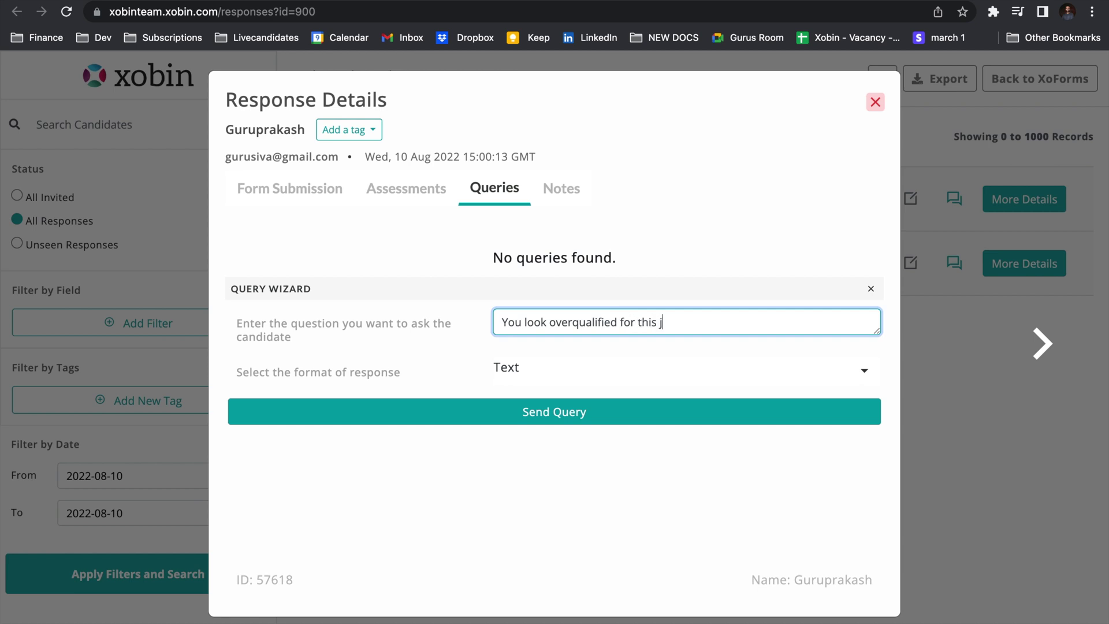
pyautogui.write('ob role ? Why do you thin')
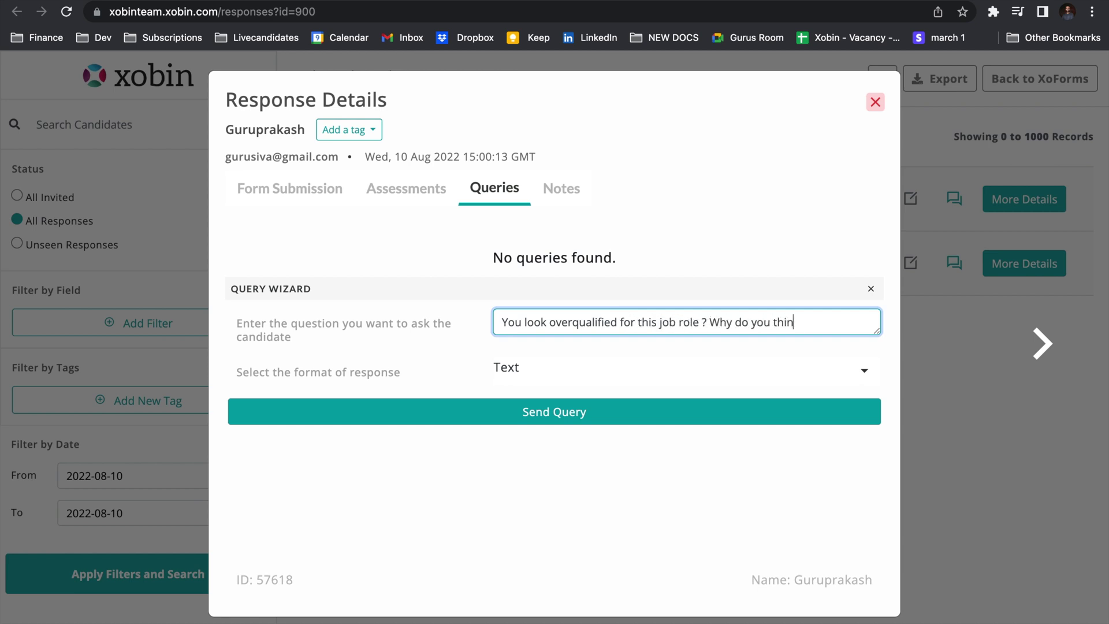
pyautogui.write('k you will fit ?')
pyautogui.click(522, 375)
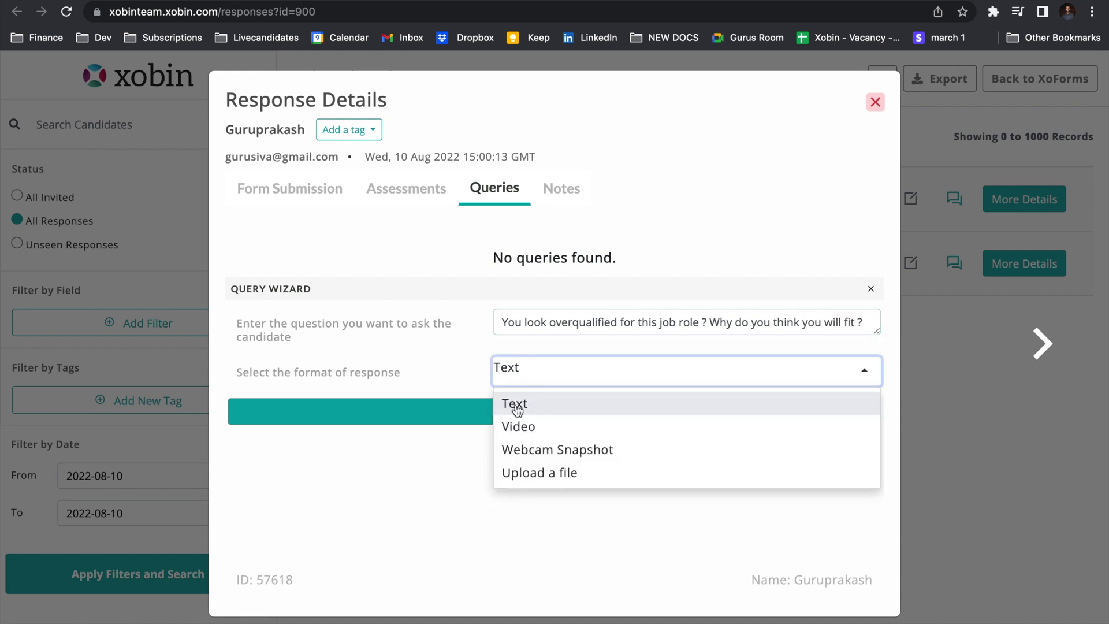
pyautogui.click(518, 425)
pyautogui.click(522, 413)
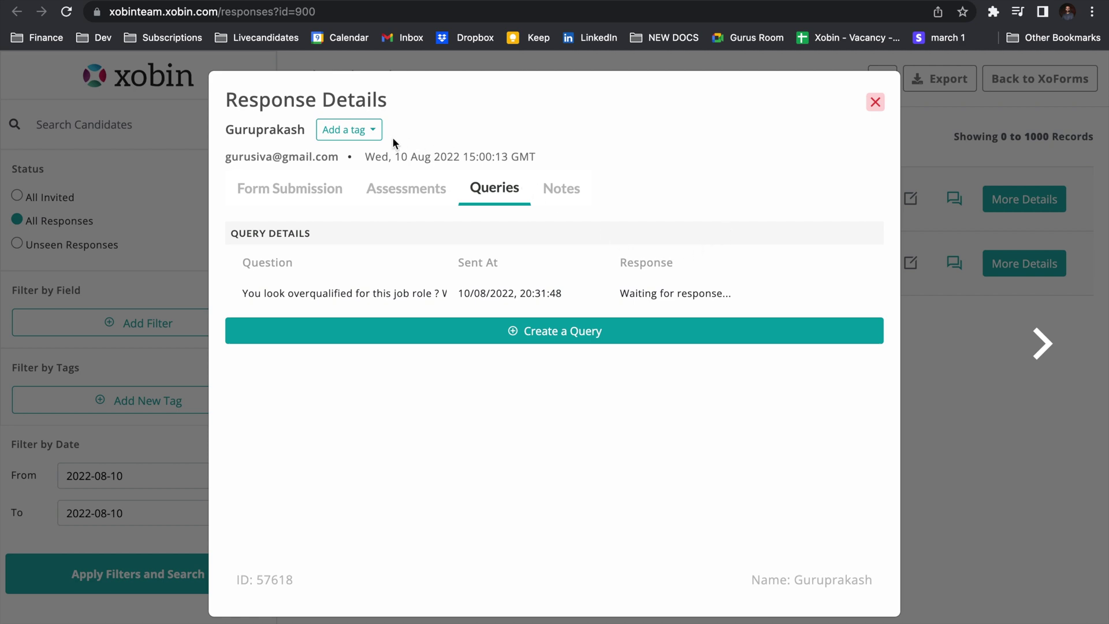
# Create and apply a new Shortlist tag to the candidate.
pyautogui.click(376, 132)
pyautogui.click(398, 169)
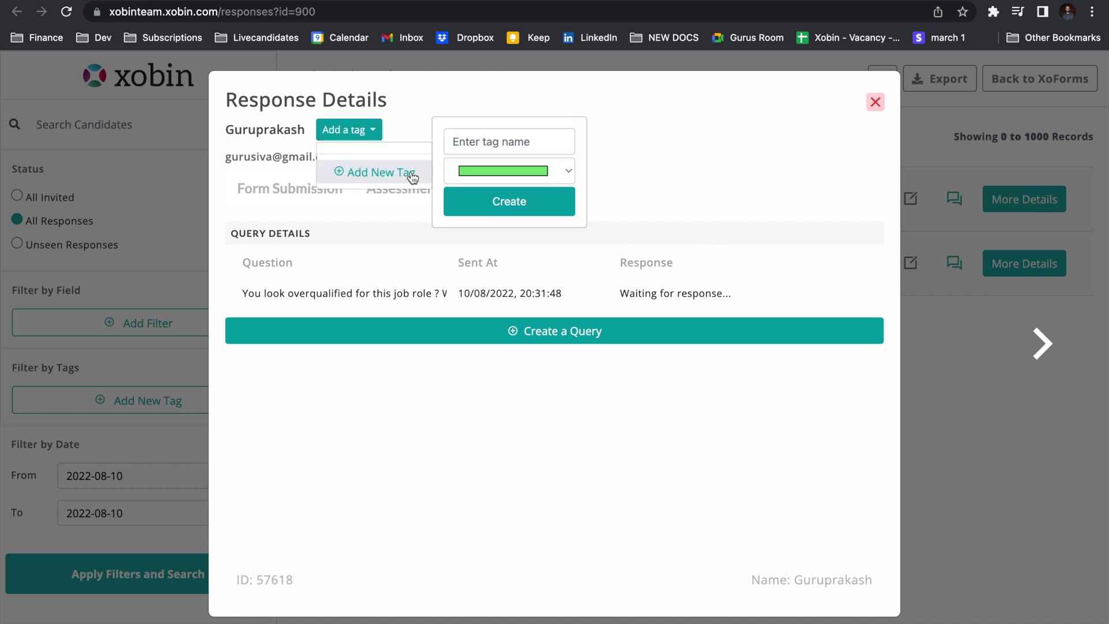
pyautogui.click(488, 142)
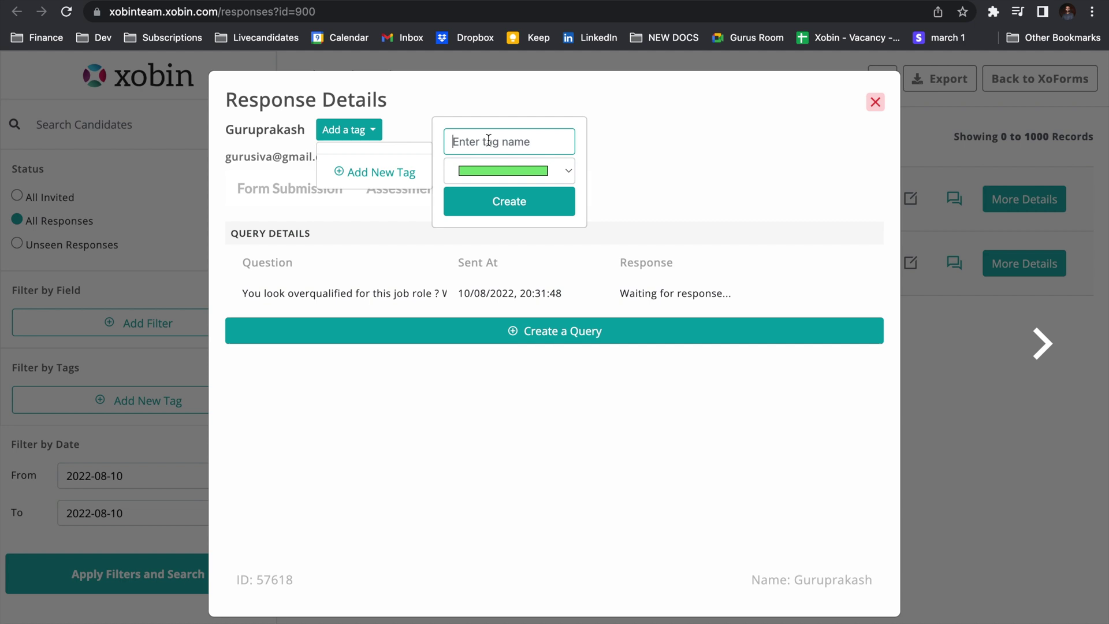
pyautogui.write('Shortlist')
pyautogui.click(530, 201)
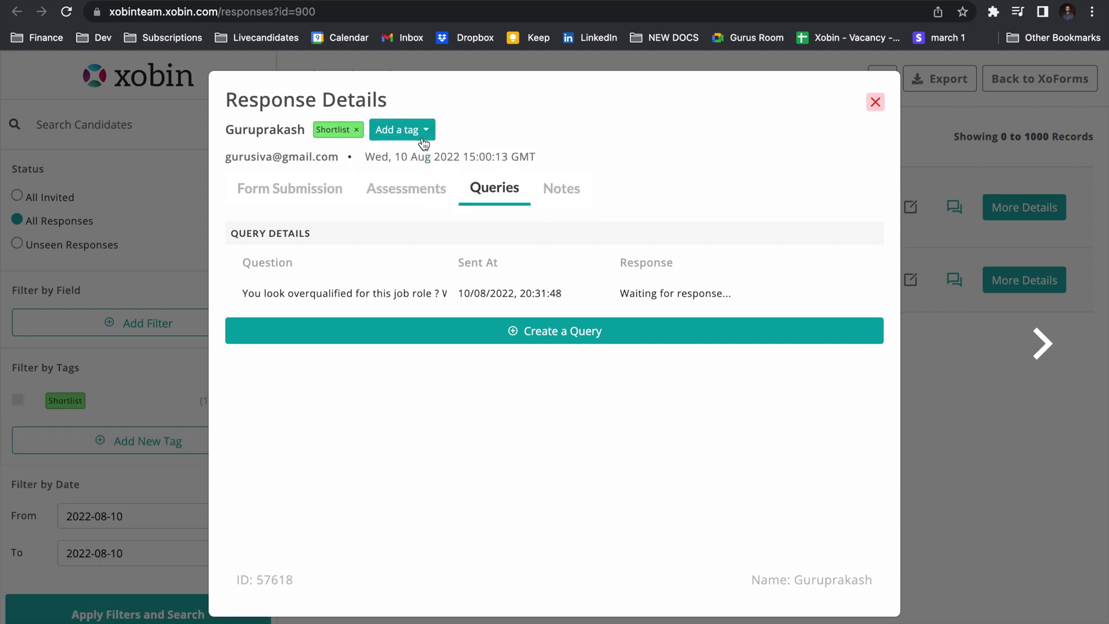
# Create a Reject tag, then remove it from the candidate.
pyautogui.click(418, 134)
pyautogui.click(445, 197)
pyautogui.click(512, 164)
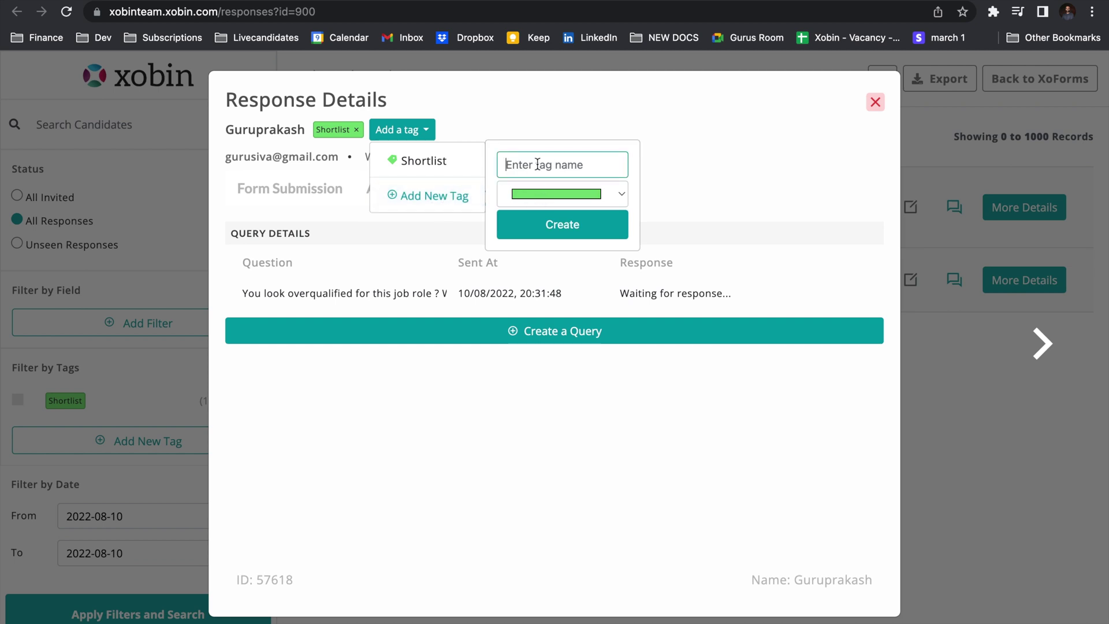
pyautogui.write('Reject')
pyautogui.click(572, 228)
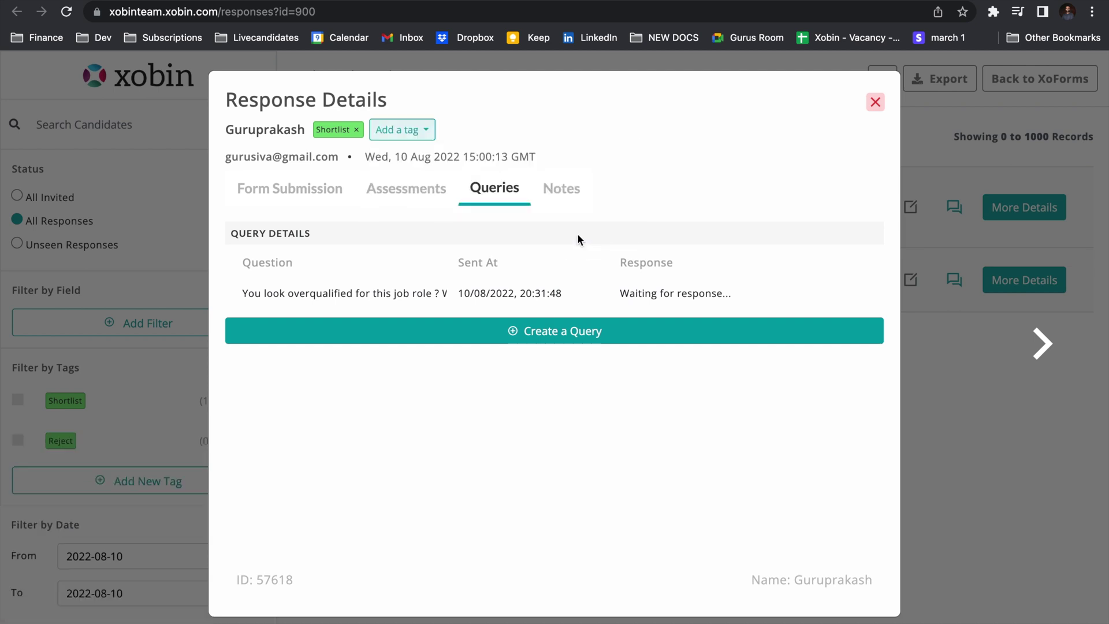
pyautogui.click(400, 129)
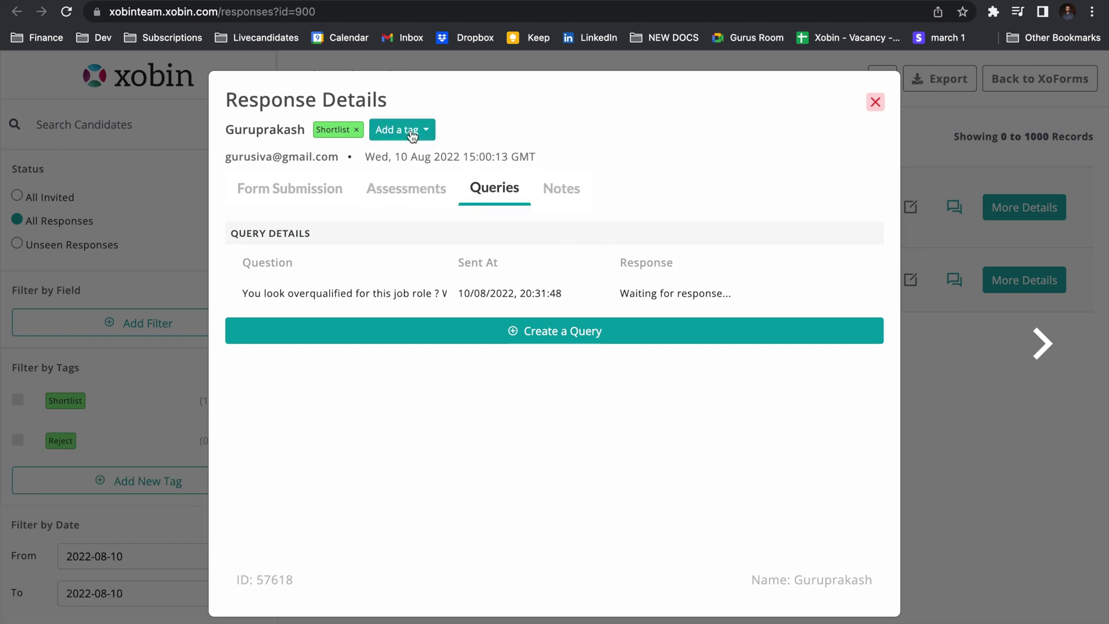
# Create and apply a brown Rejected tag to the candidate.
pyautogui.click(407, 130)
pyautogui.click(435, 217)
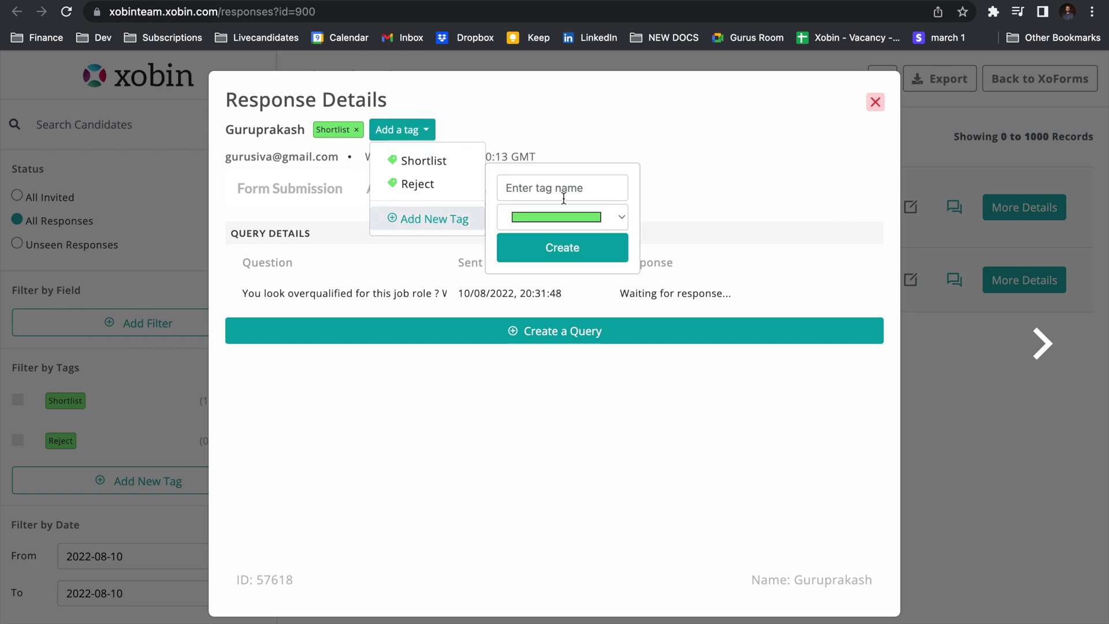
pyautogui.click(564, 188)
pyautogui.write('Rejected')
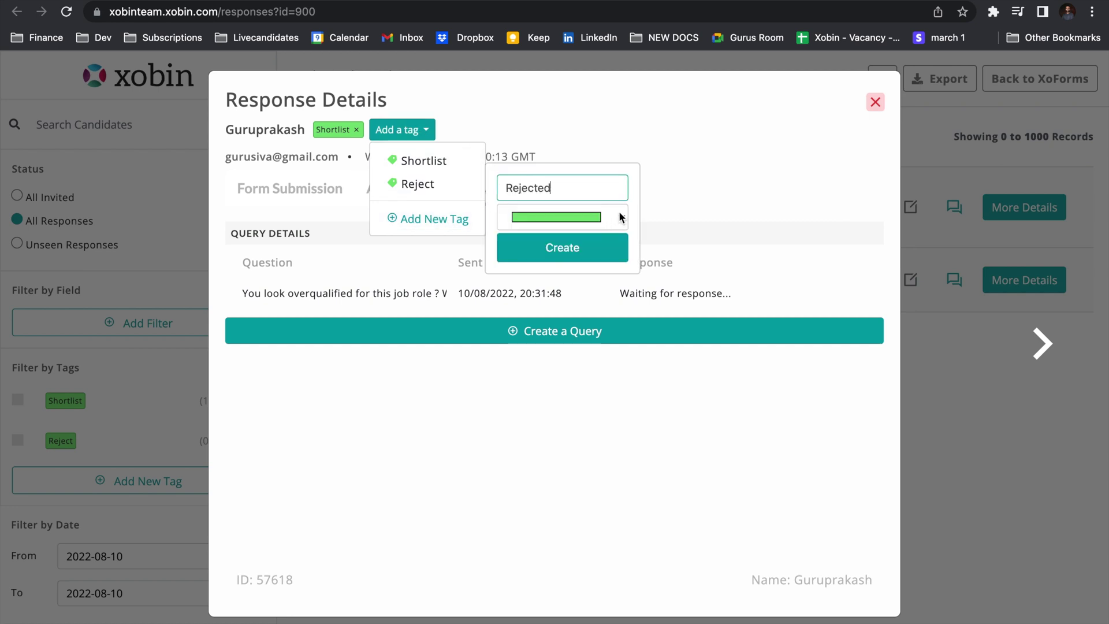
pyautogui.click(620, 218)
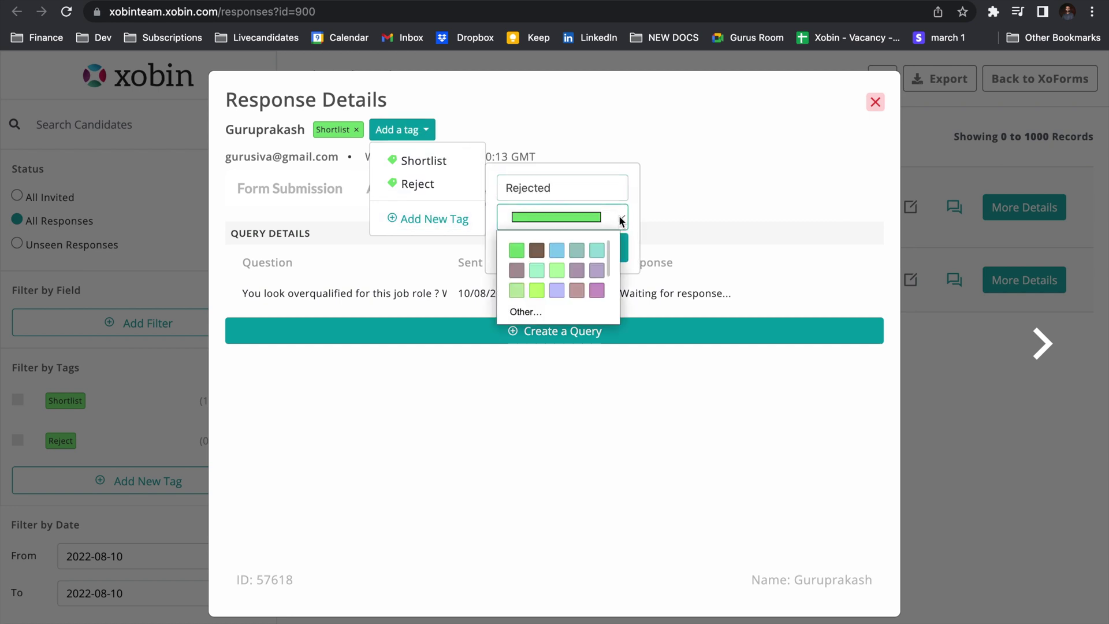
pyautogui.click(542, 251)
pyautogui.click(546, 250)
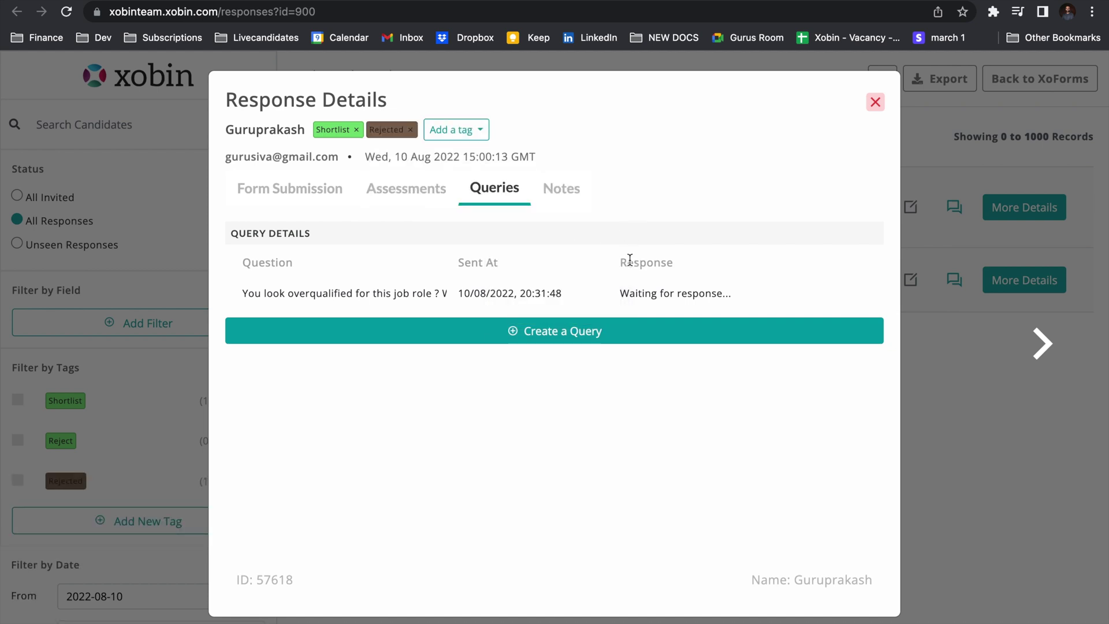
# Save the note 'Great Candidate!' on the candidate's Notes tab.
pyautogui.click(566, 194)
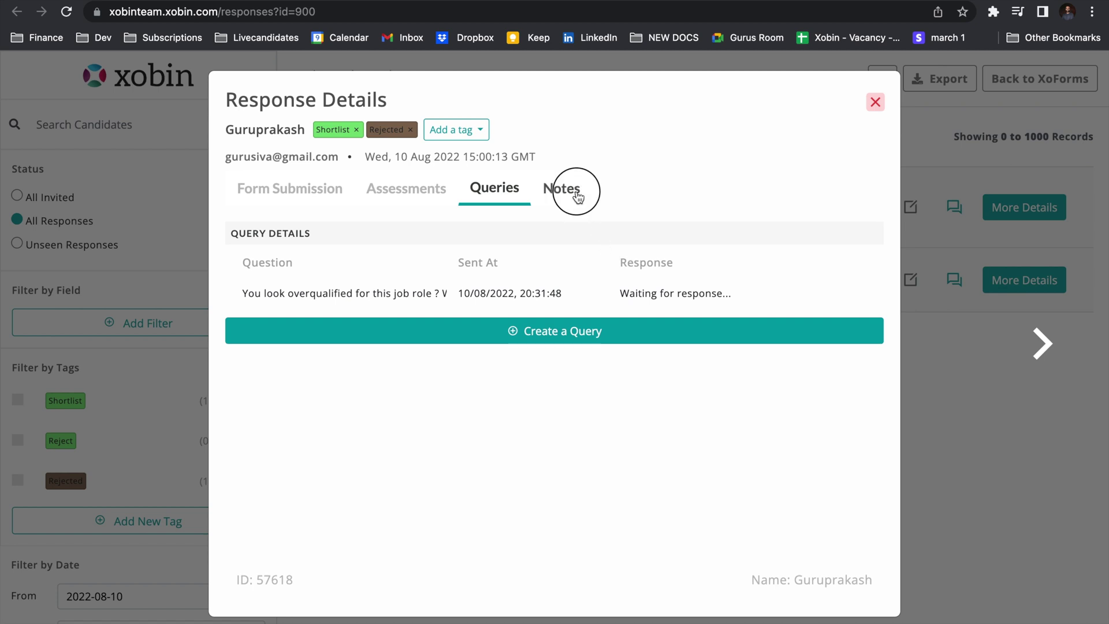
pyautogui.click(514, 341)
pyautogui.write('C')
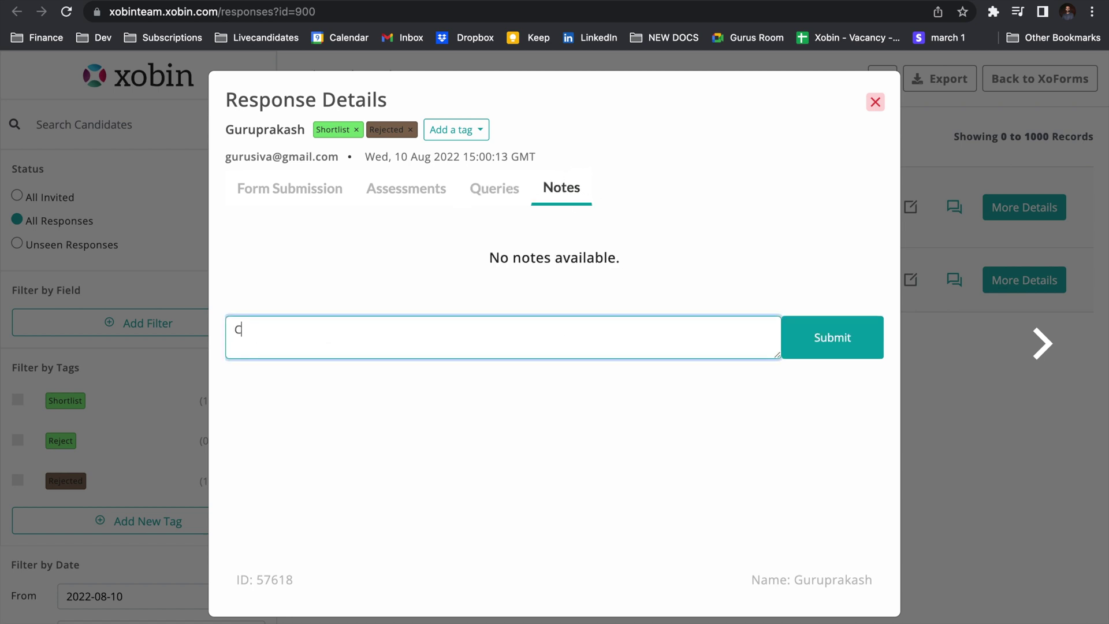
pyautogui.press('BackSpace')
pyautogui.write('Great Candidate!')
pyautogui.click(829, 355)
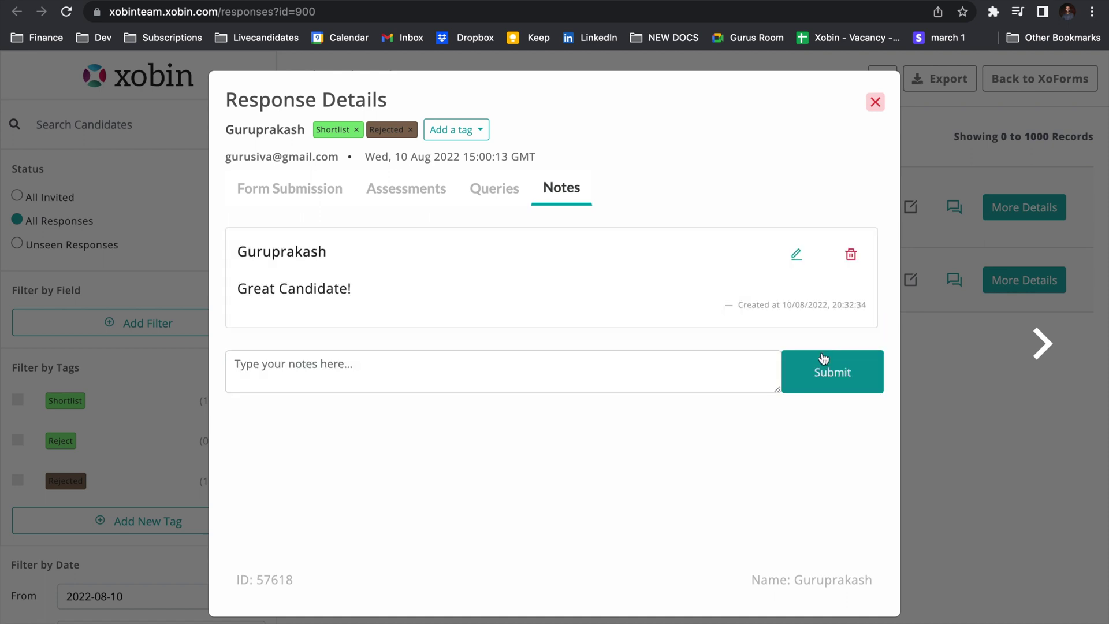
# Review the form submission, assessment invites and sent query, then return to Notes.
pyautogui.click(313, 200)
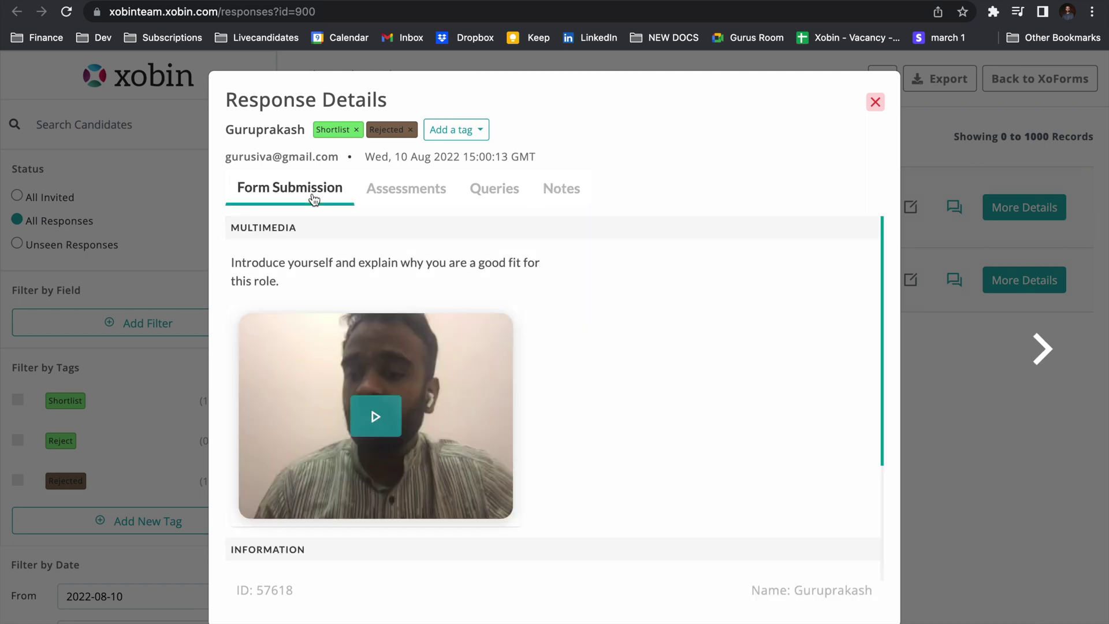
pyautogui.click(391, 201)
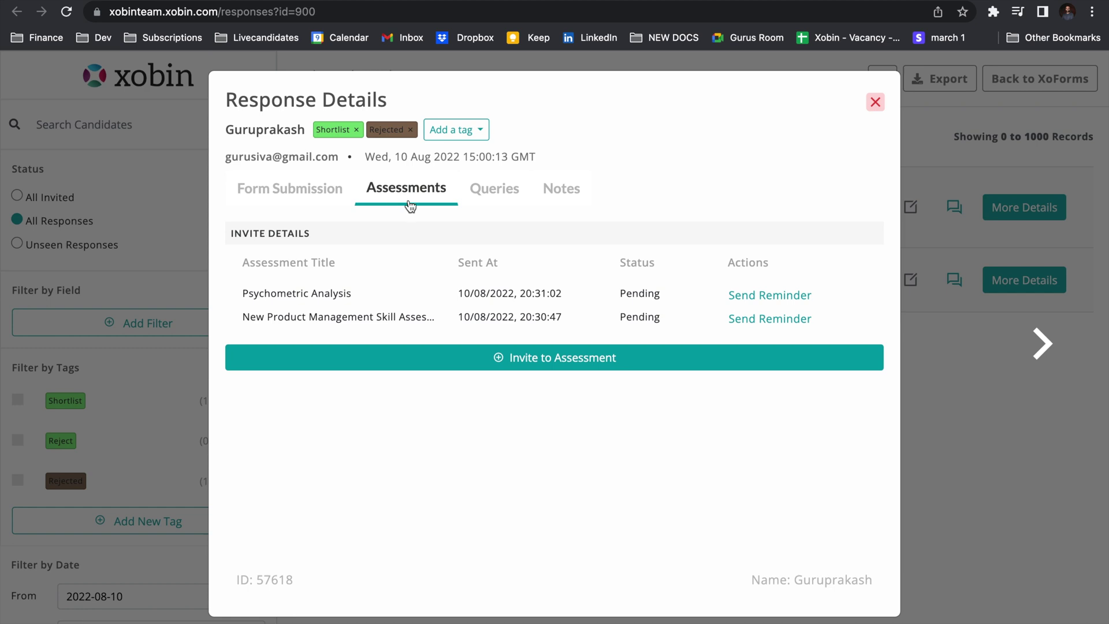
pyautogui.click(507, 202)
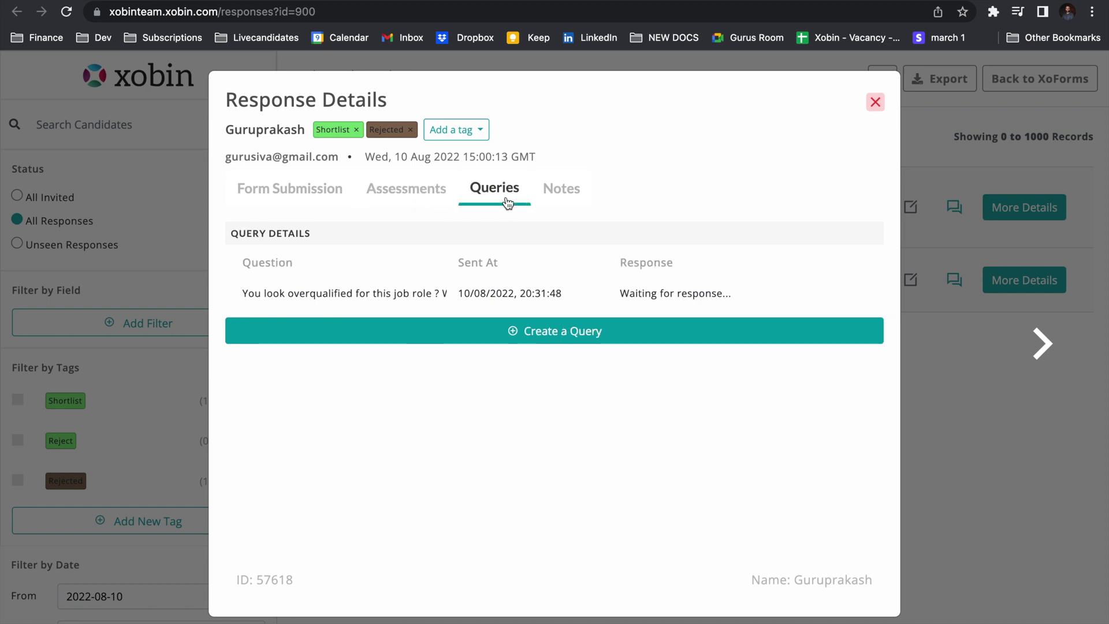
pyautogui.click(566, 203)
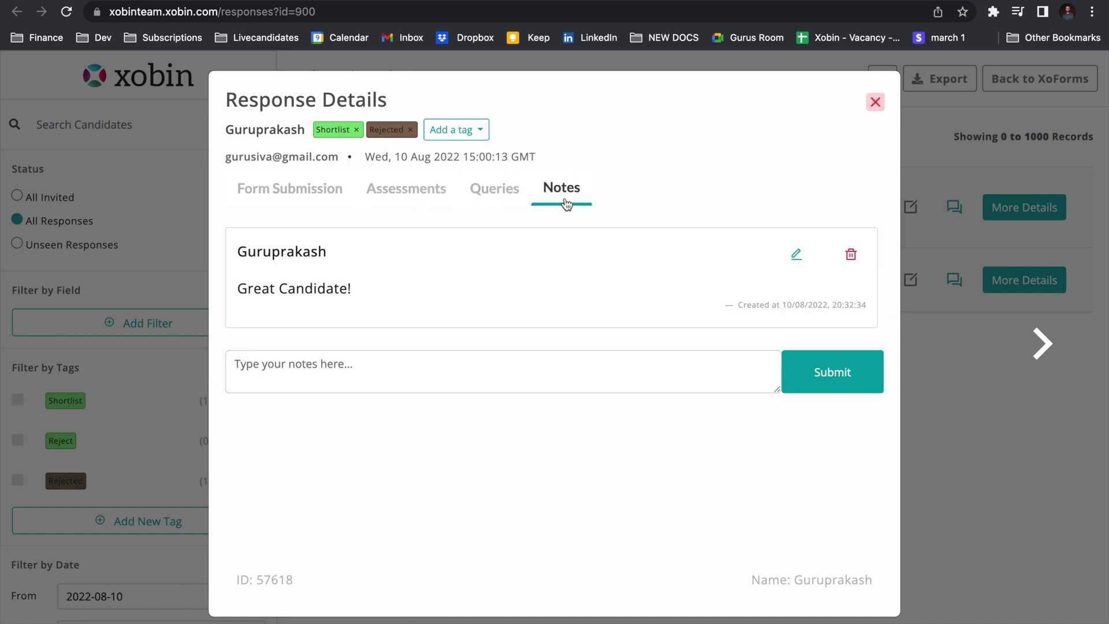